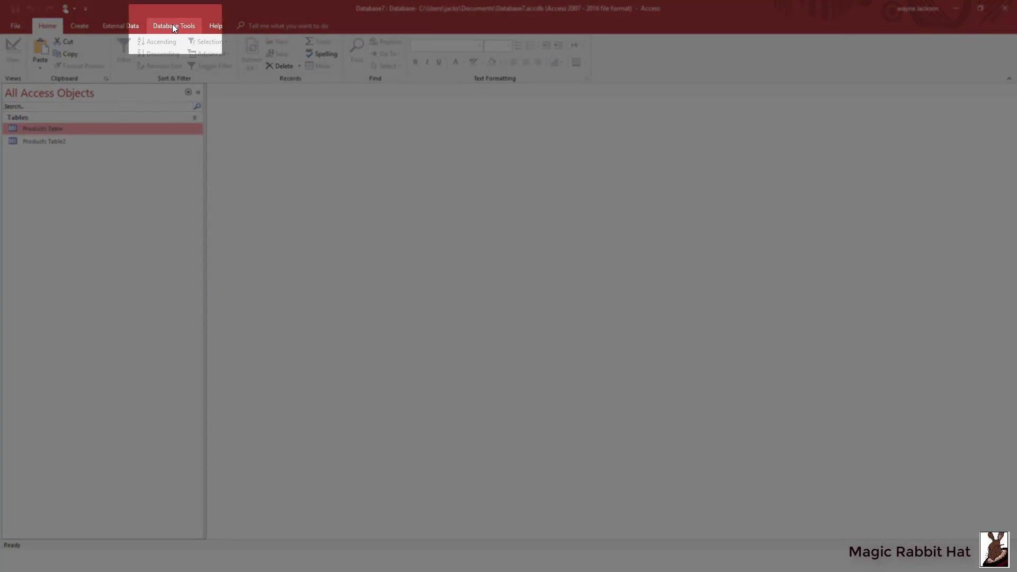
# - Open the Relationships window and close Show Table without adding any tables
pyautogui.click(174, 26)
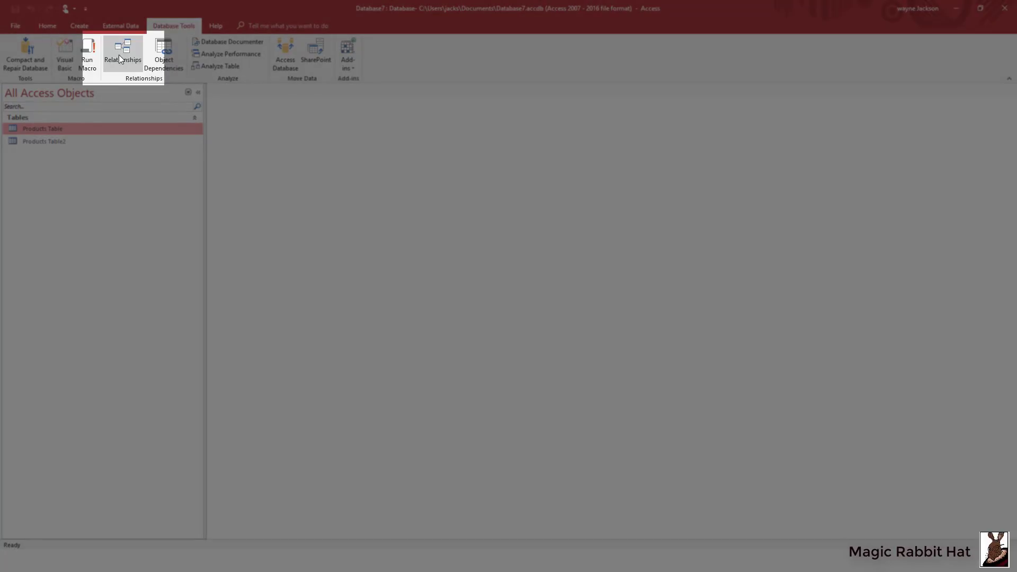
pyautogui.click(120, 58)
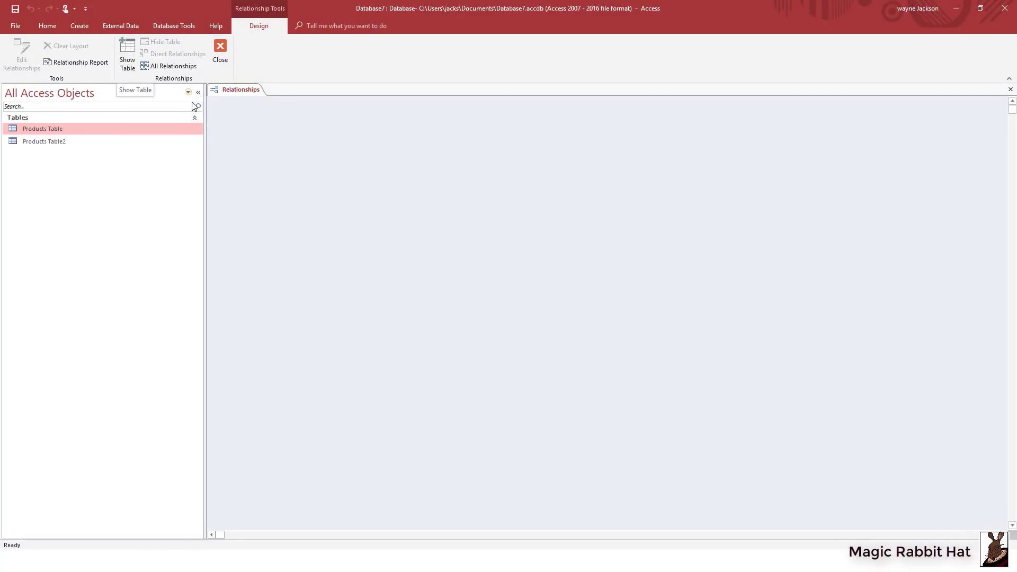
pyautogui.click(127, 56)
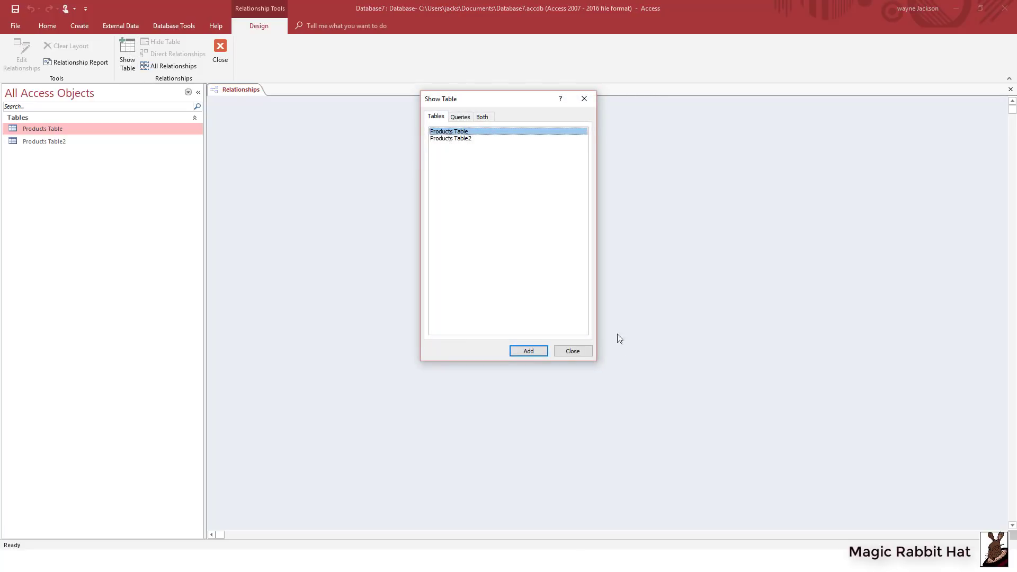
pyautogui.click(572, 351)
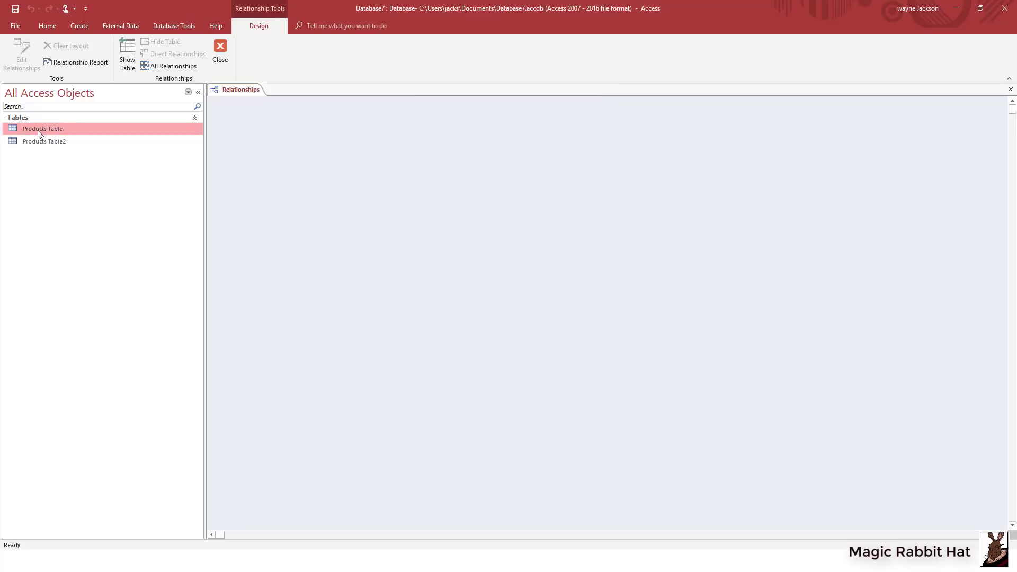
# - Place Products Table and Products Table2 on the canvas and drag Part No onto Part No
pyautogui.moveTo(29, 126); pyautogui.dragTo(418, 143)
pyautogui.moveTo(422, 146); pyautogui.dragTo(419, 148)
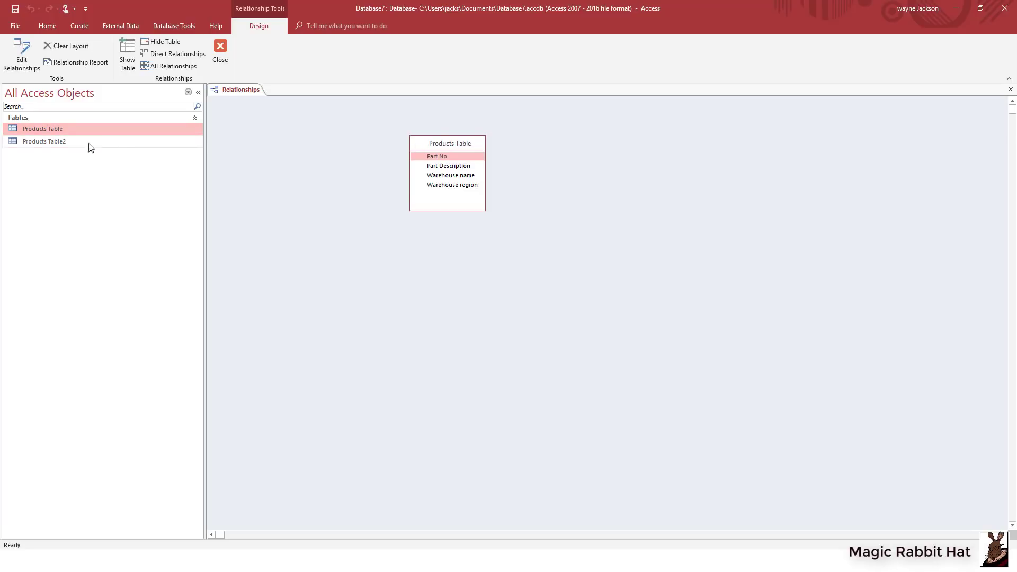
pyautogui.moveTo(27, 142); pyautogui.dragTo(642, 162)
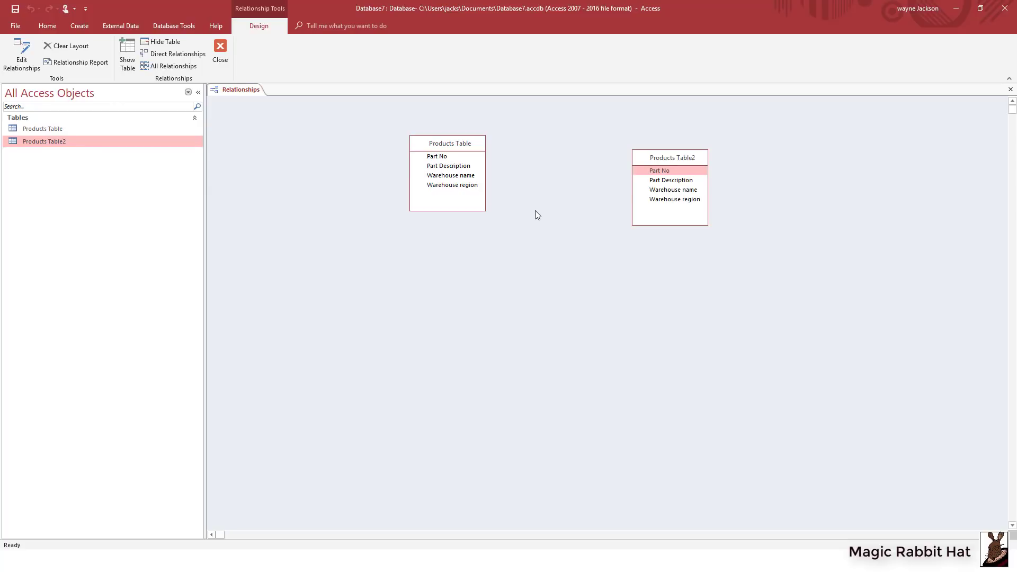
pyautogui.click(450, 157)
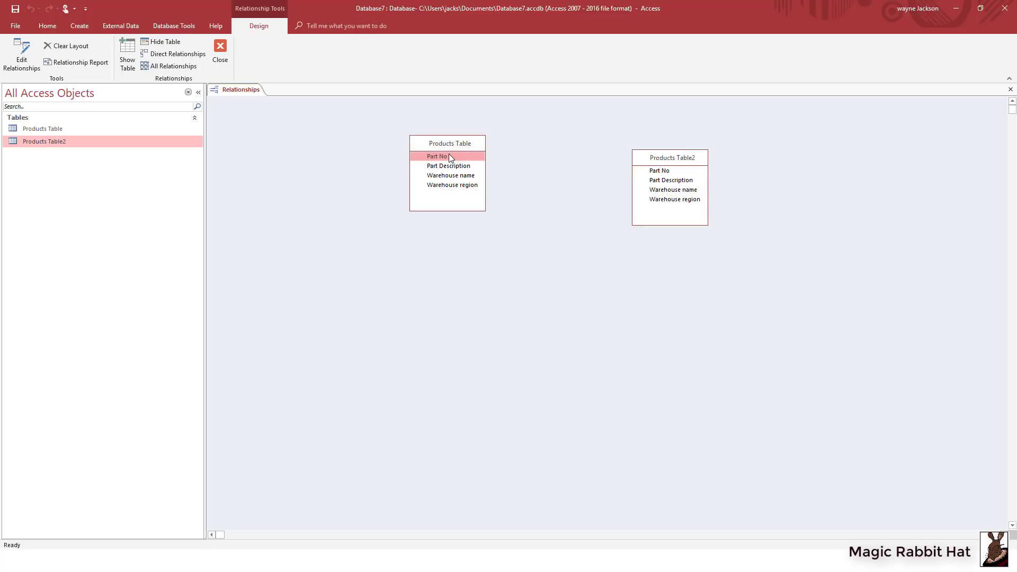
pyautogui.moveTo(453, 157); pyautogui.dragTo(662, 172)
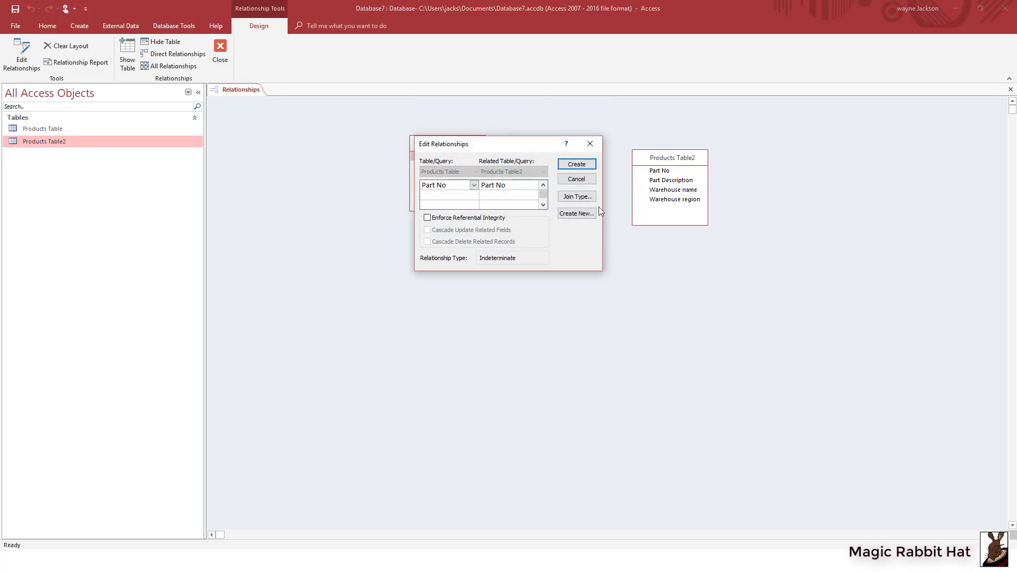
# - Create the Part No relationship between Products Table and Products Table2
pyautogui.moveTo(522, 148); pyautogui.dragTo(522, 250)
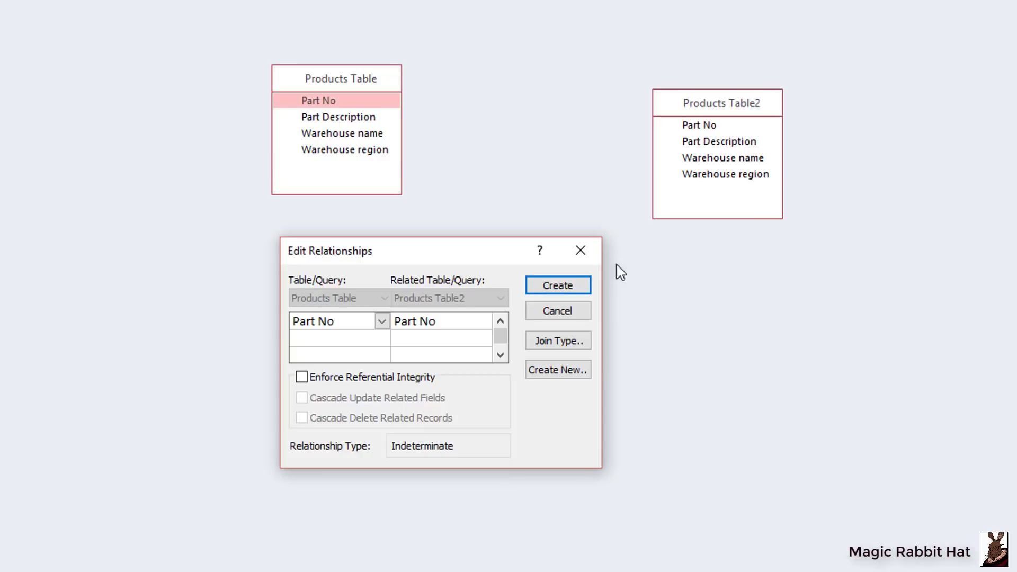
pyautogui.click(556, 287)
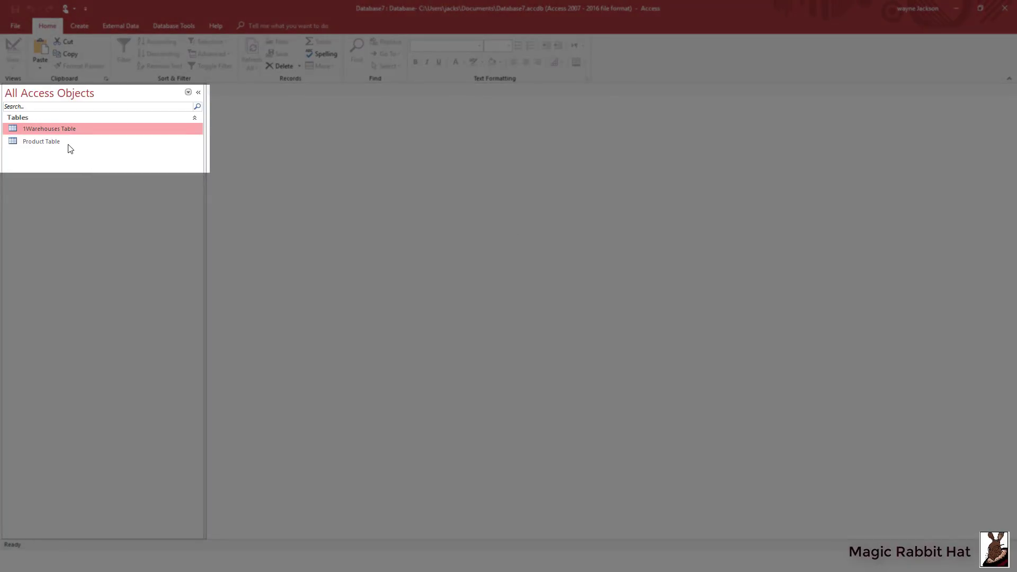
pyautogui.doubleClick(69, 142)
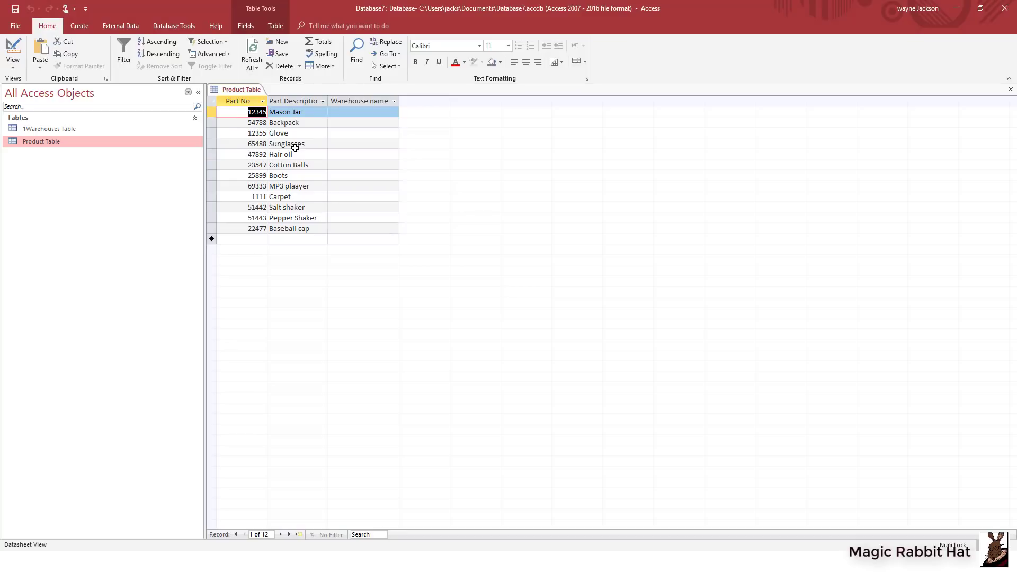
pyautogui.click(360, 124)
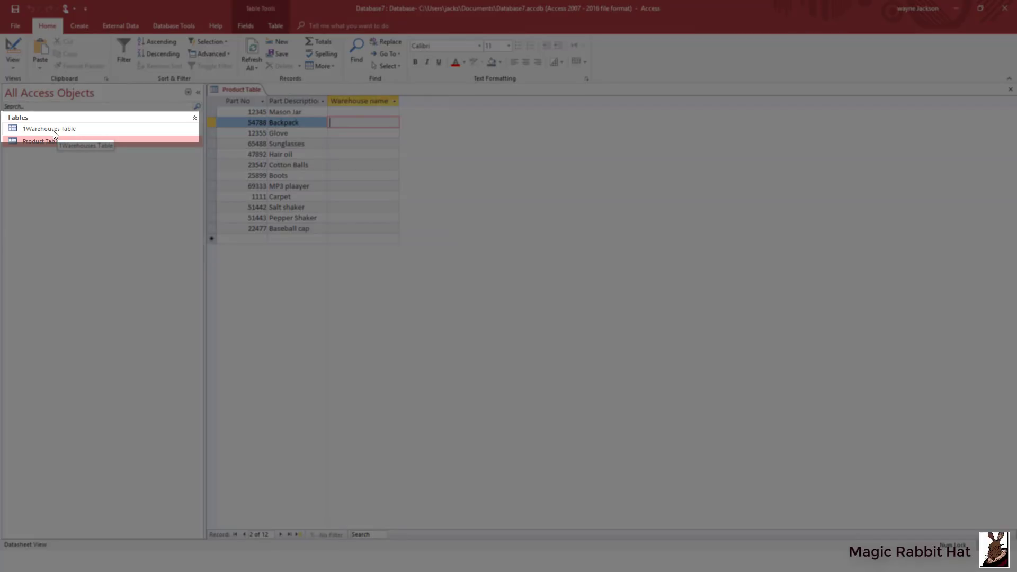
pyautogui.doubleClick(53, 129)
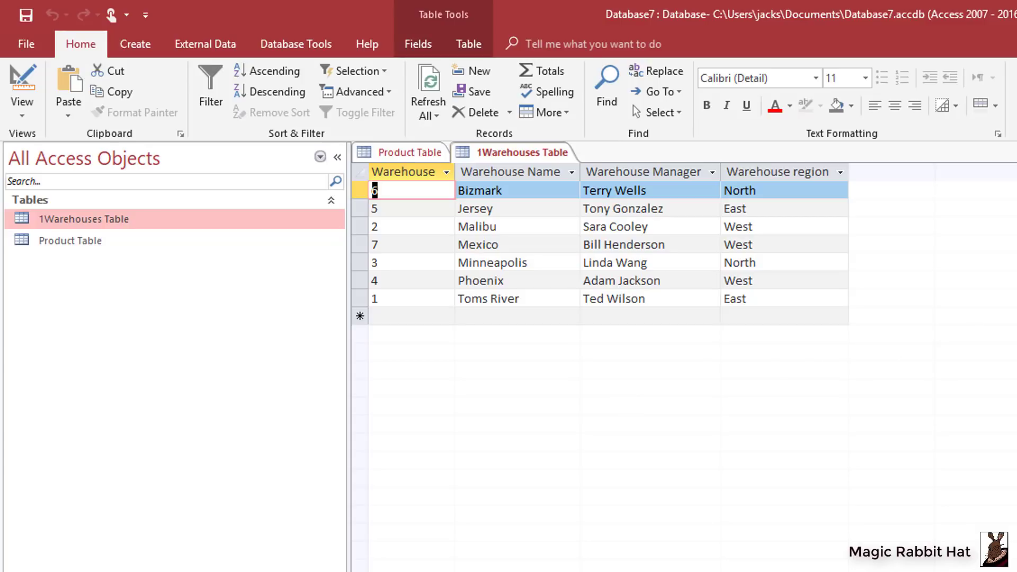
pyautogui.hotkey('ctrl', 'w')
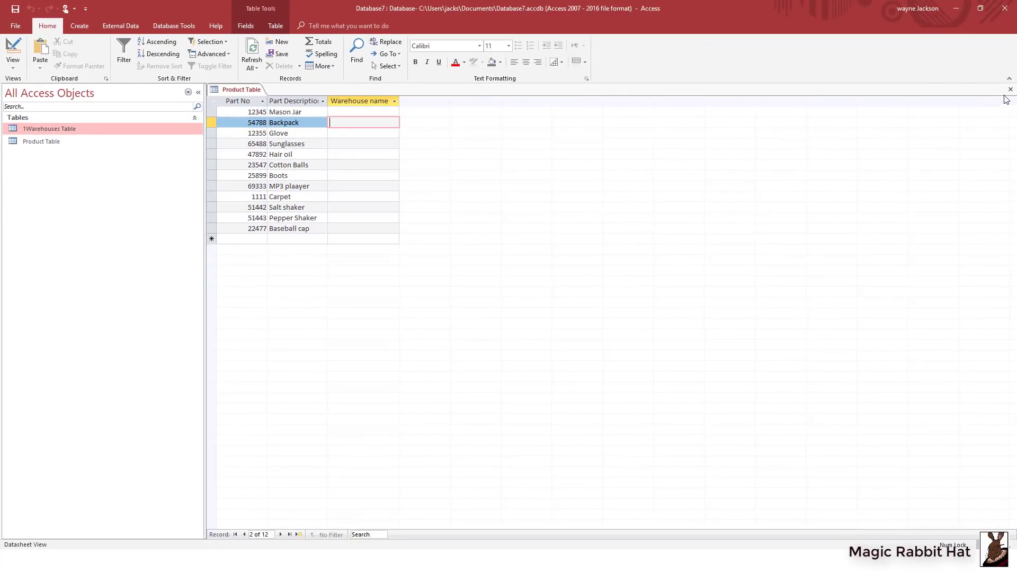
pyautogui.click(1010, 89)
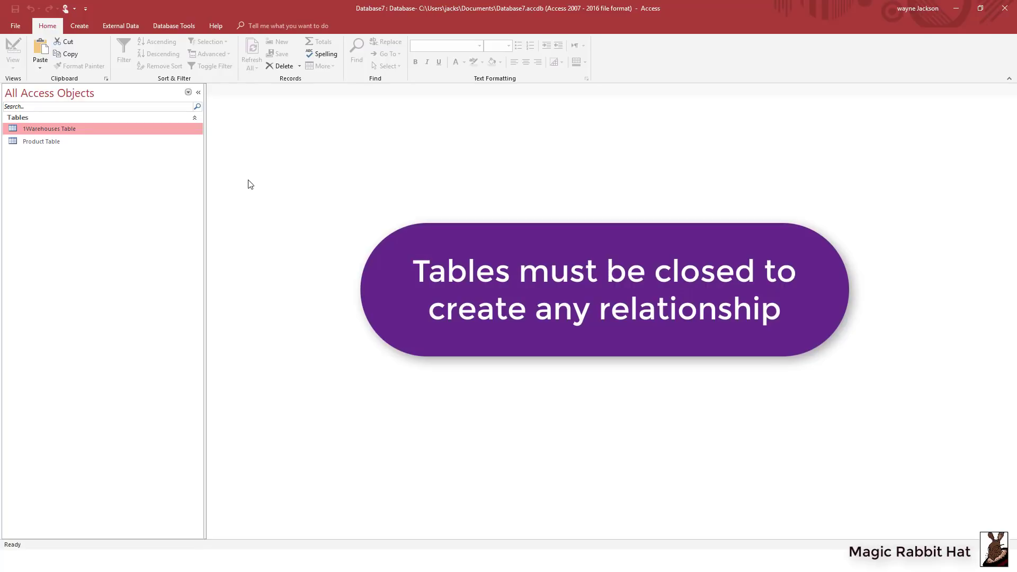
# - Open Relationships and add Product Table and 1Warehouses Table to the layout
pyautogui.click(180, 25)
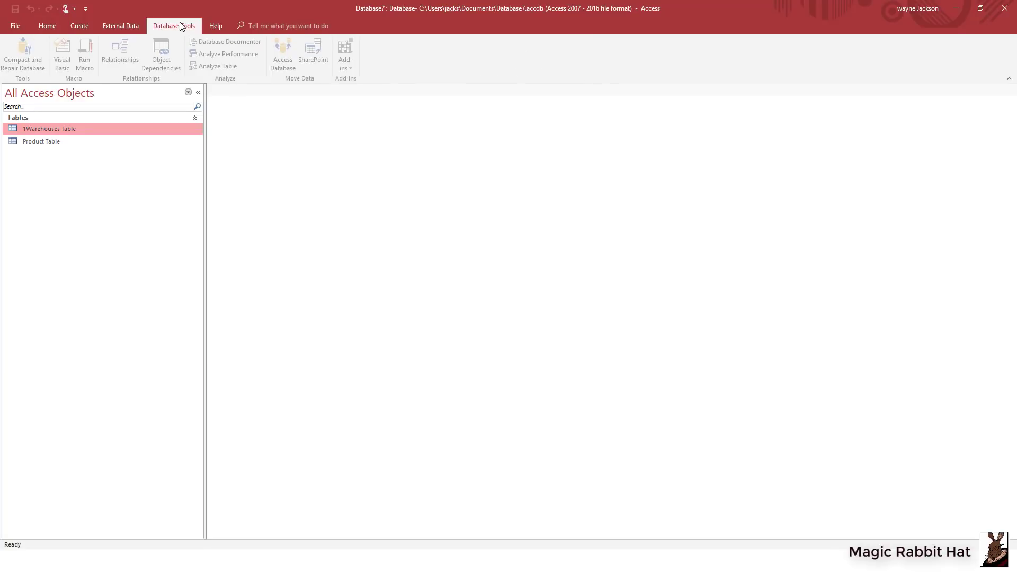
pyautogui.click(129, 60)
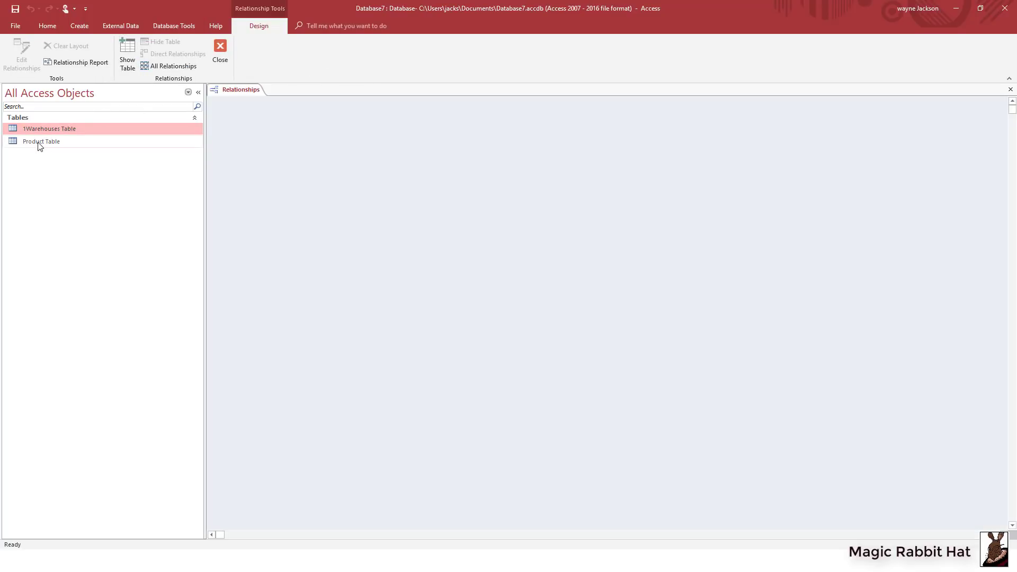
pyautogui.moveTo(20, 143); pyautogui.dragTo(324, 146)
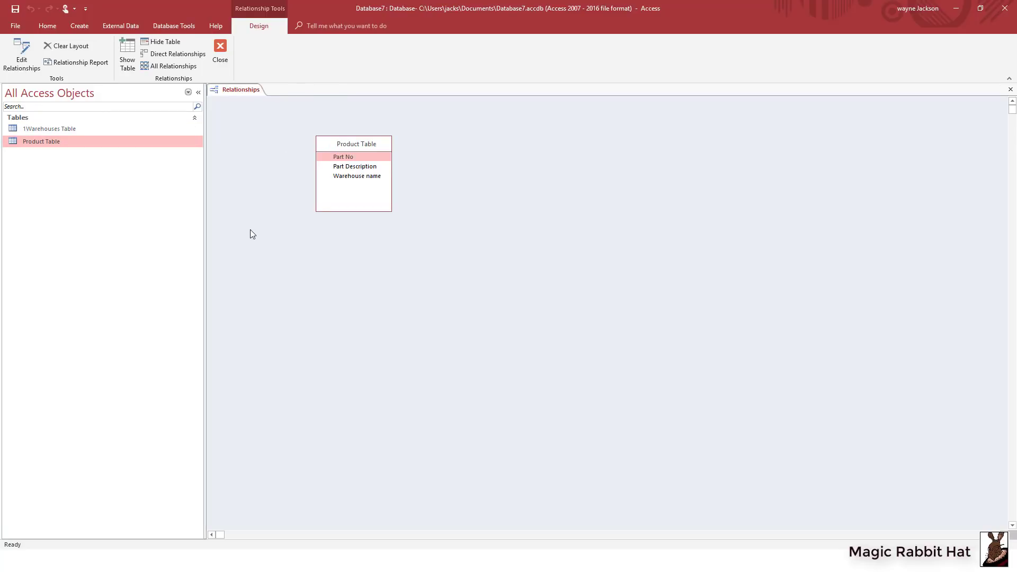
pyautogui.moveTo(30, 129); pyautogui.dragTo(549, 153)
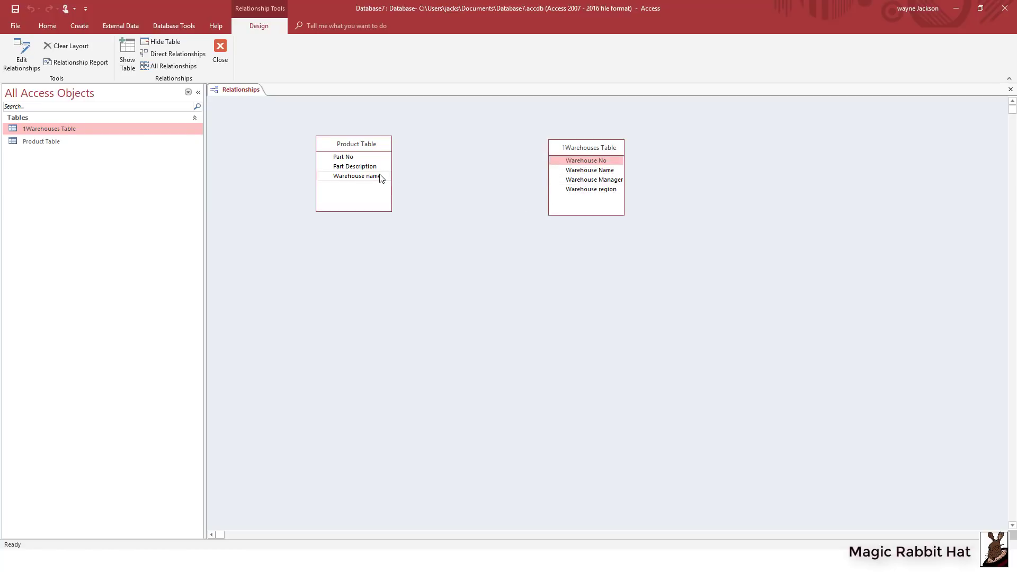
# - Join Warehouse name to Warehouse Name, then close and save the relationships layout
pyautogui.moveTo(380, 177); pyautogui.dragTo(572, 171)
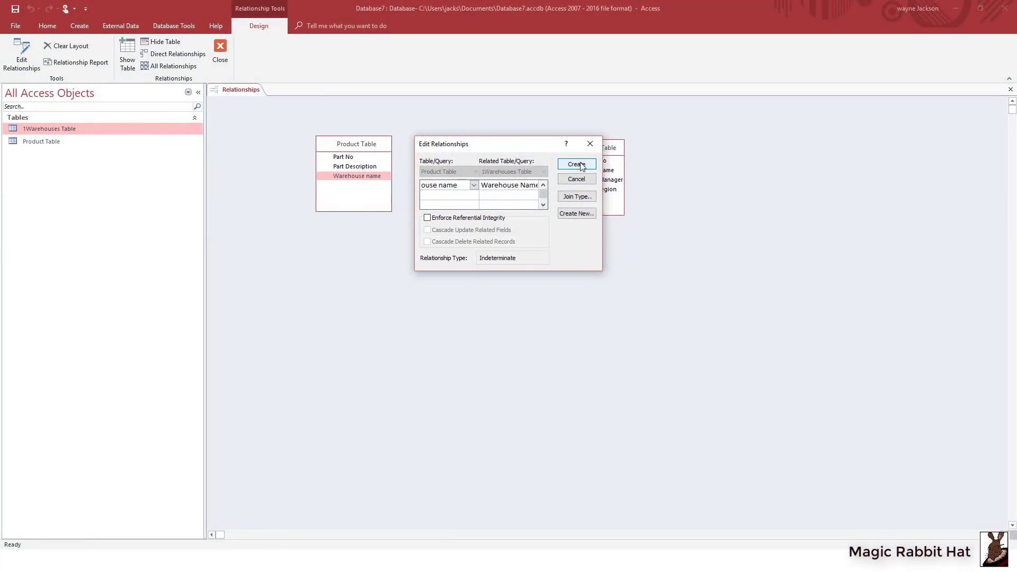
pyautogui.click(579, 164)
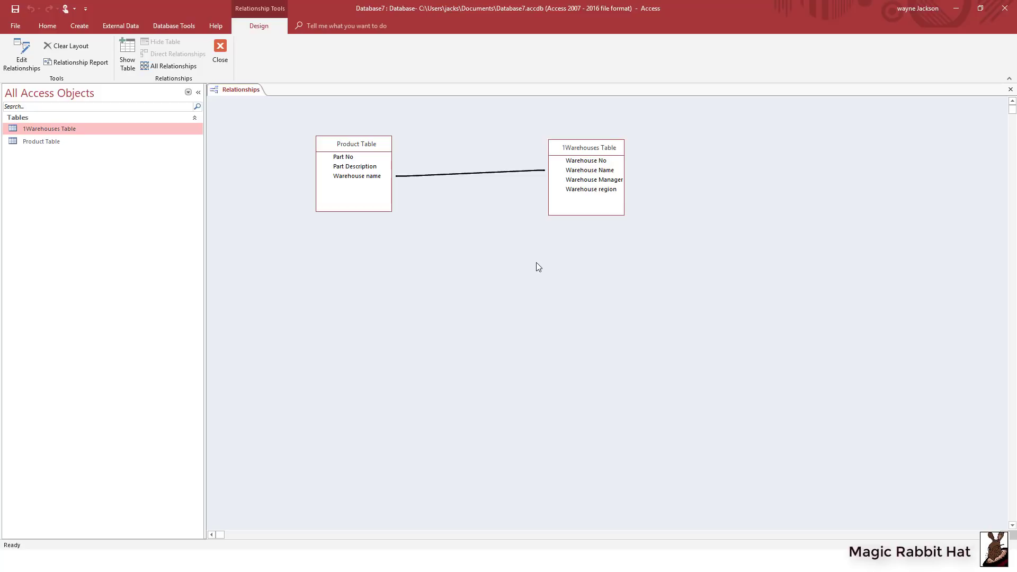
pyautogui.click(1010, 89)
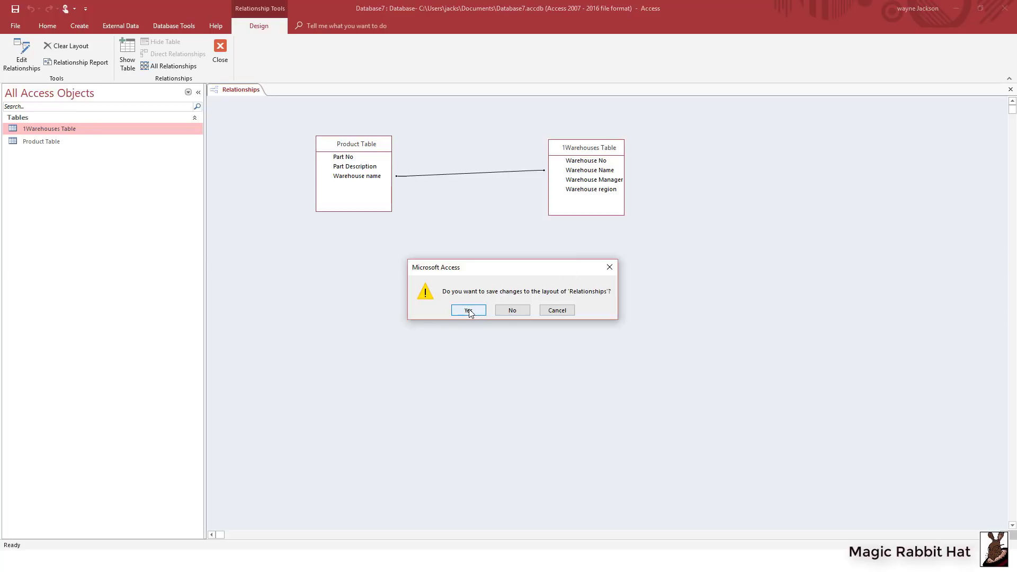
pyautogui.click(469, 311)
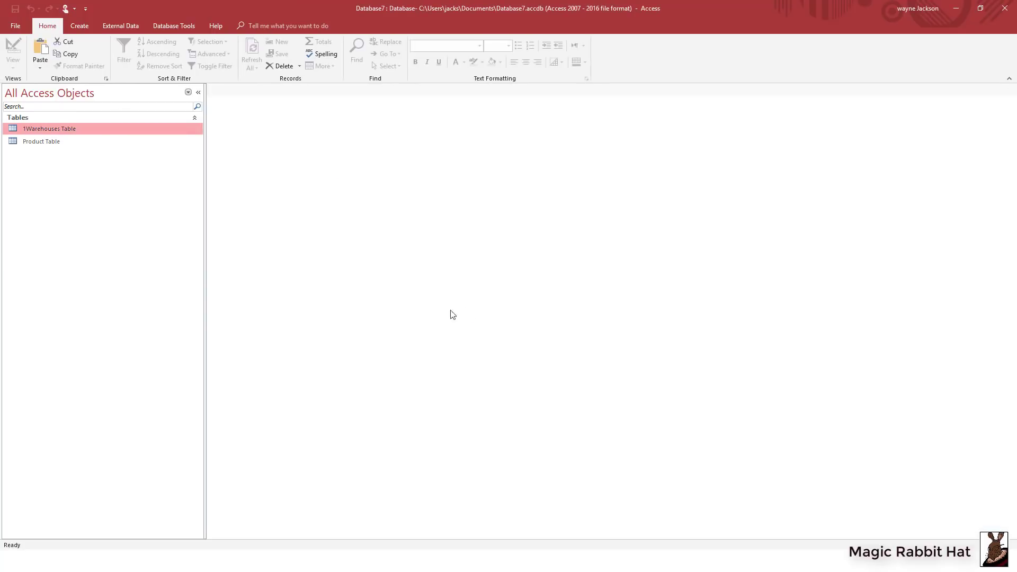
# - Open Product Table in Design View and set Warehouse name's Display Control to Combo Box
pyautogui.rightClick(37, 143)
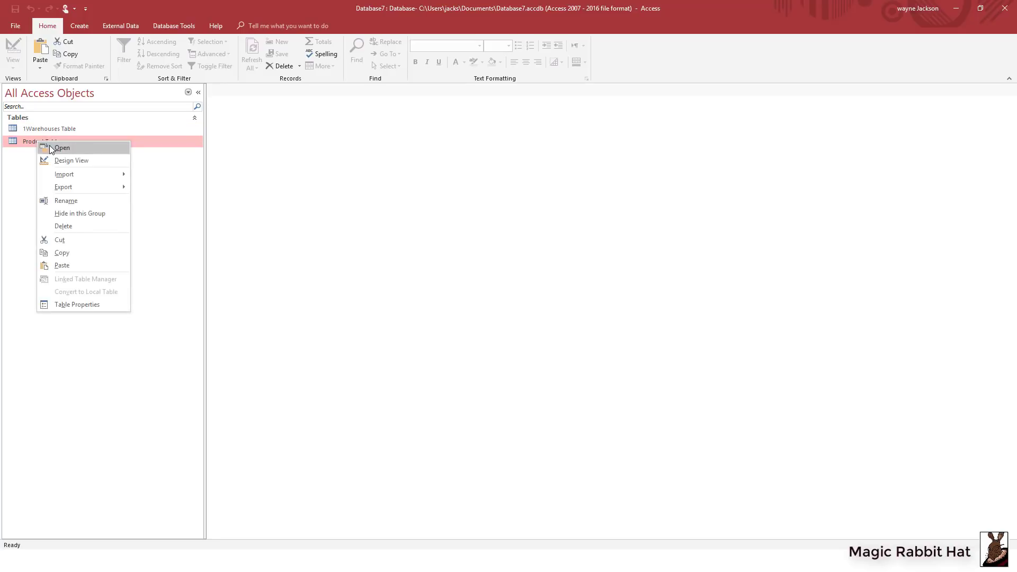
pyautogui.click(90, 161)
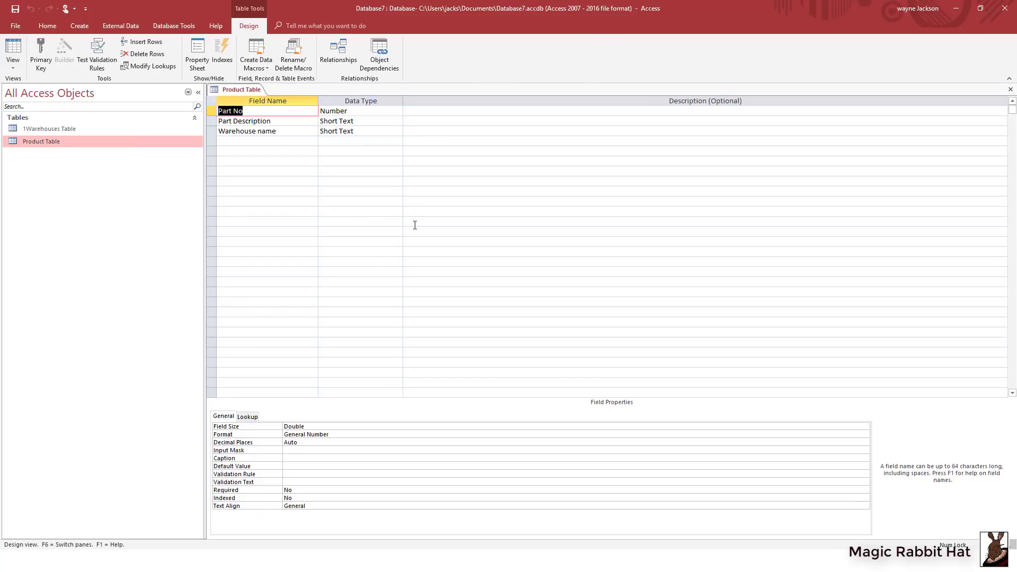
pyautogui.click(279, 131)
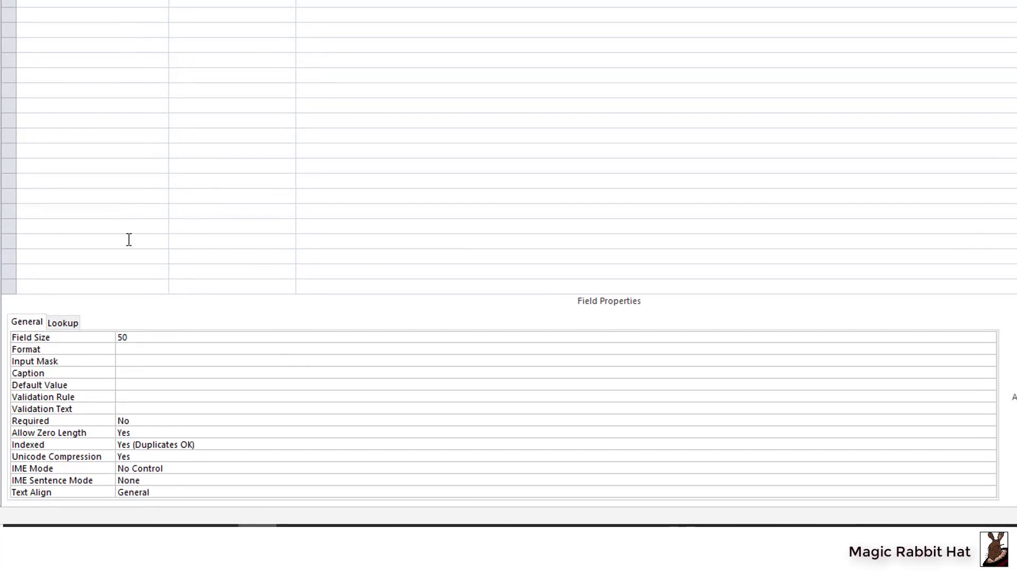
pyautogui.click(67, 325)
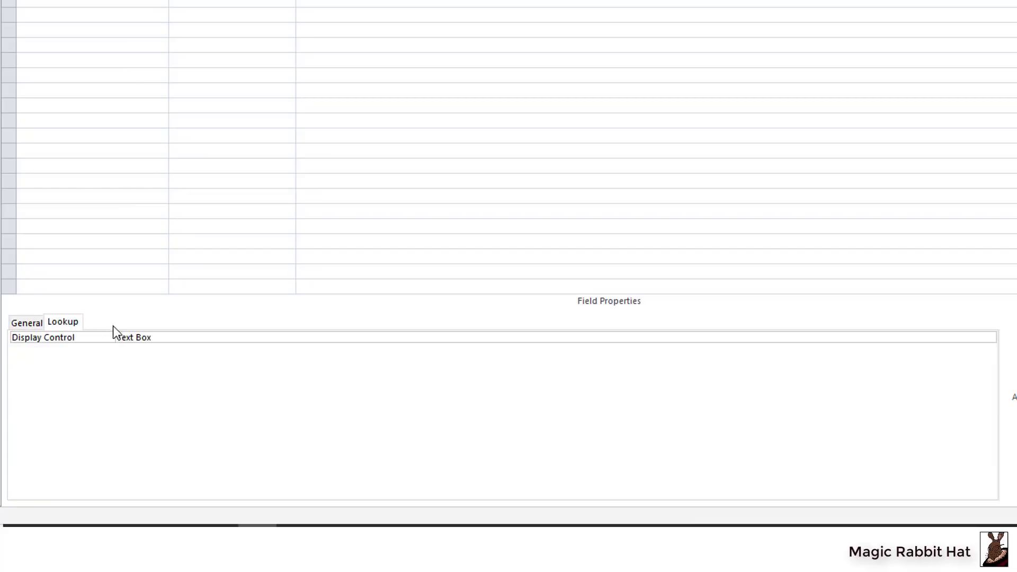
pyautogui.click(200, 337)
pyautogui.click(989, 338)
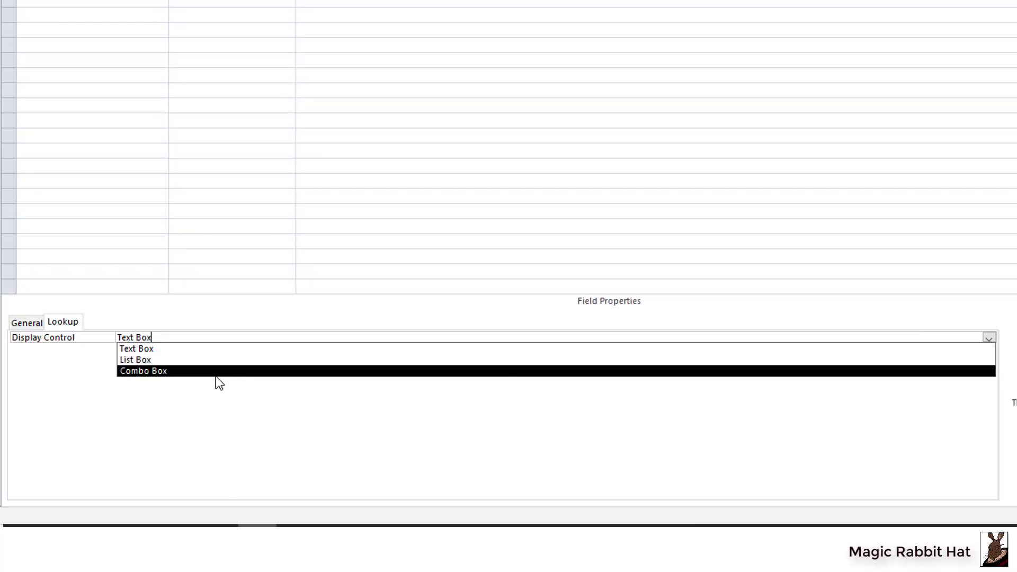
pyautogui.click(166, 371)
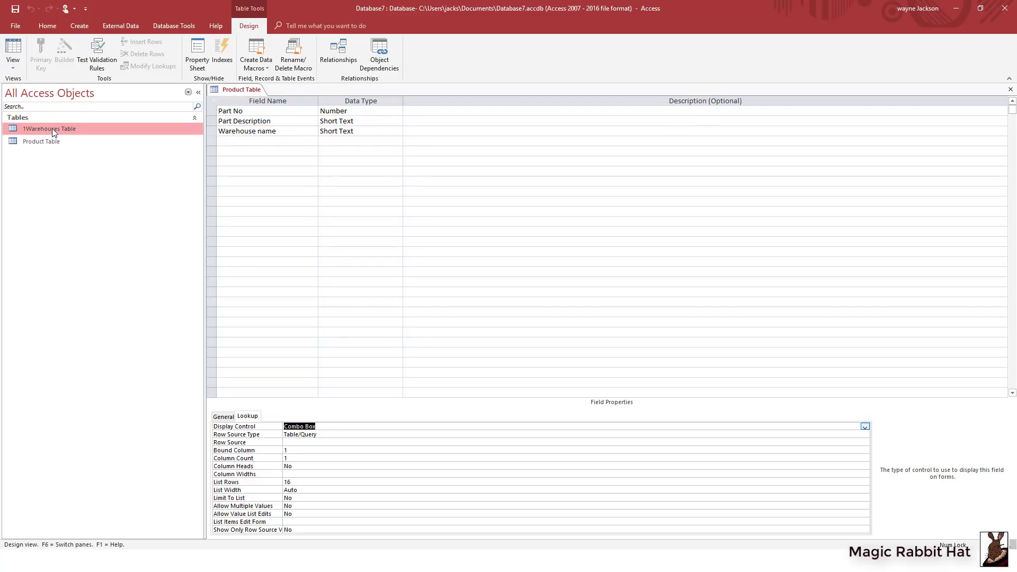
# - Check 1Warehouses Table's data, then return to Warehouse name's Row Source property
pyautogui.doubleClick(51, 129)
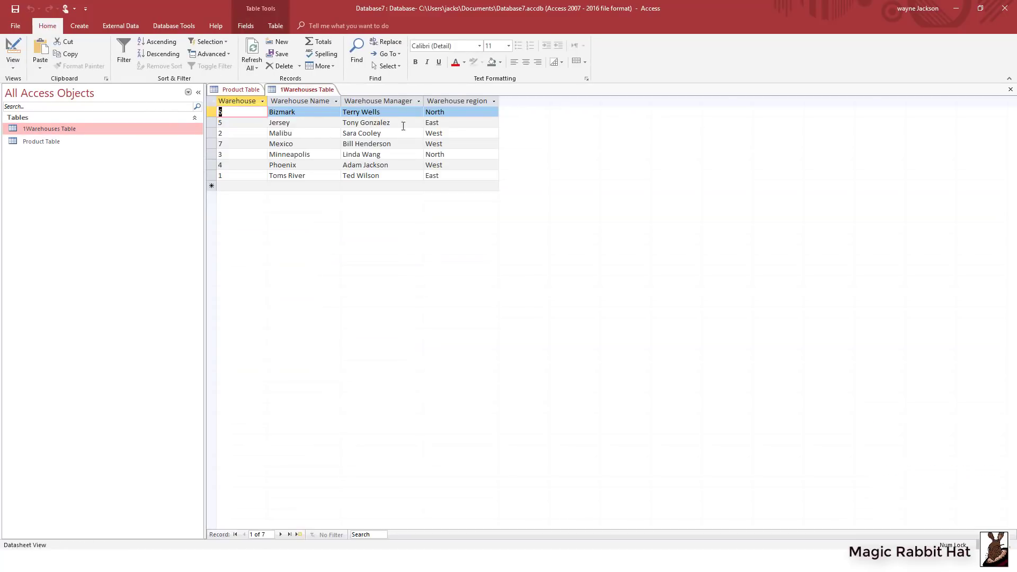
pyautogui.click(1010, 88)
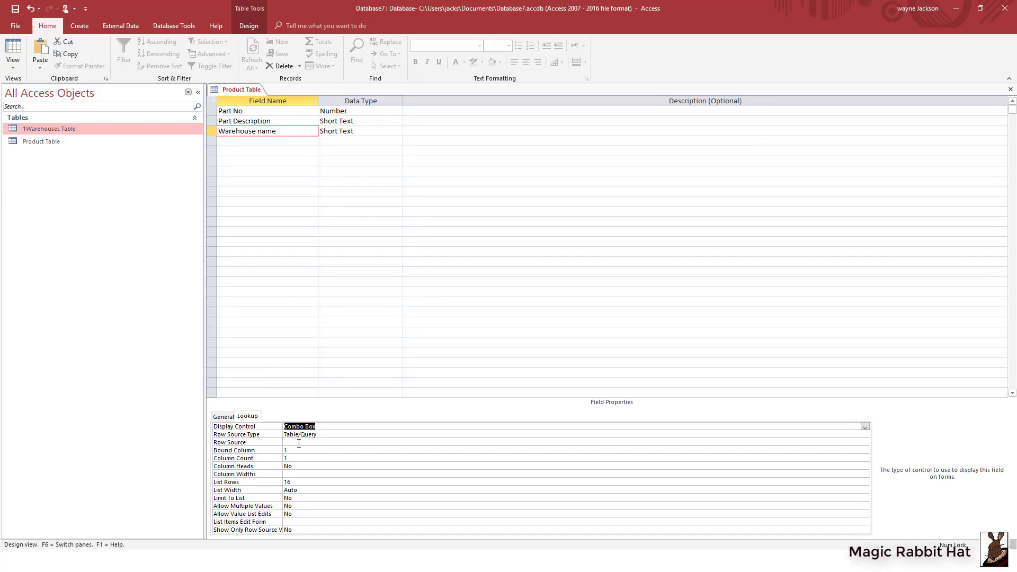
pyautogui.click(242, 442)
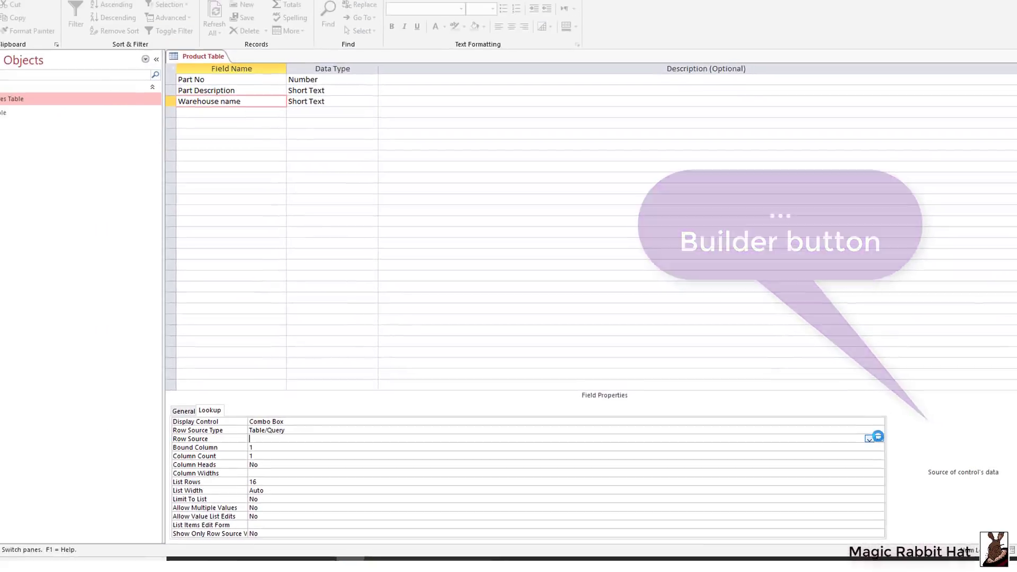
# - Build a row source query on 1Warehouses Table with Warehouse Name as its first field
pyautogui.click(930, 427)
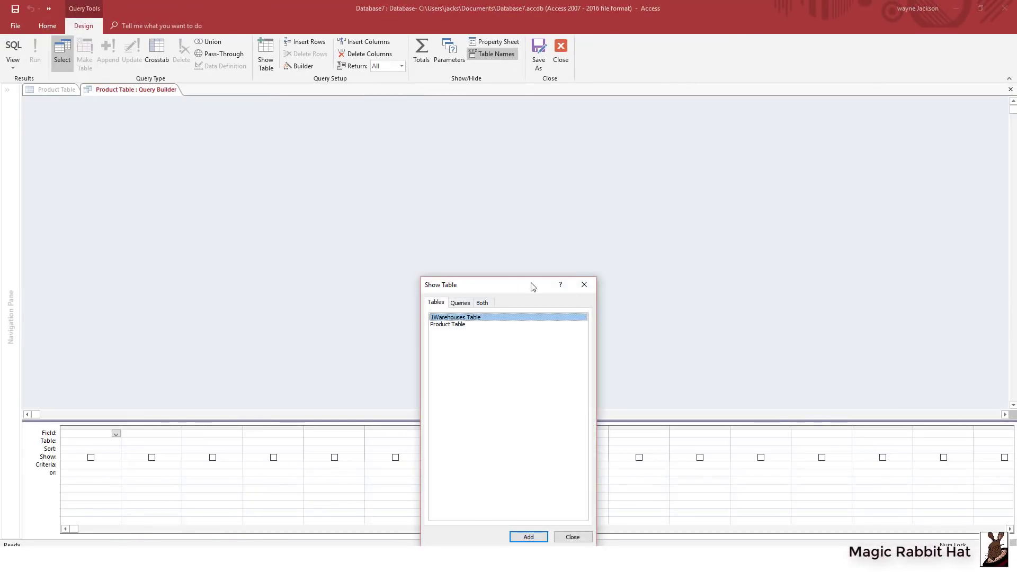
pyautogui.moveTo(495, 290); pyautogui.dragTo(522, 162)
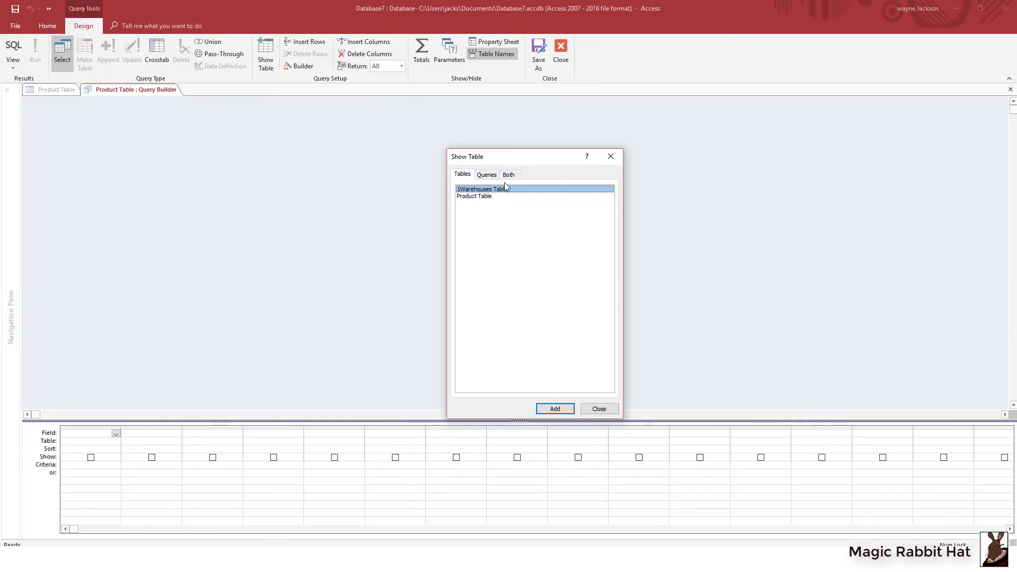
pyautogui.doubleClick(476, 190)
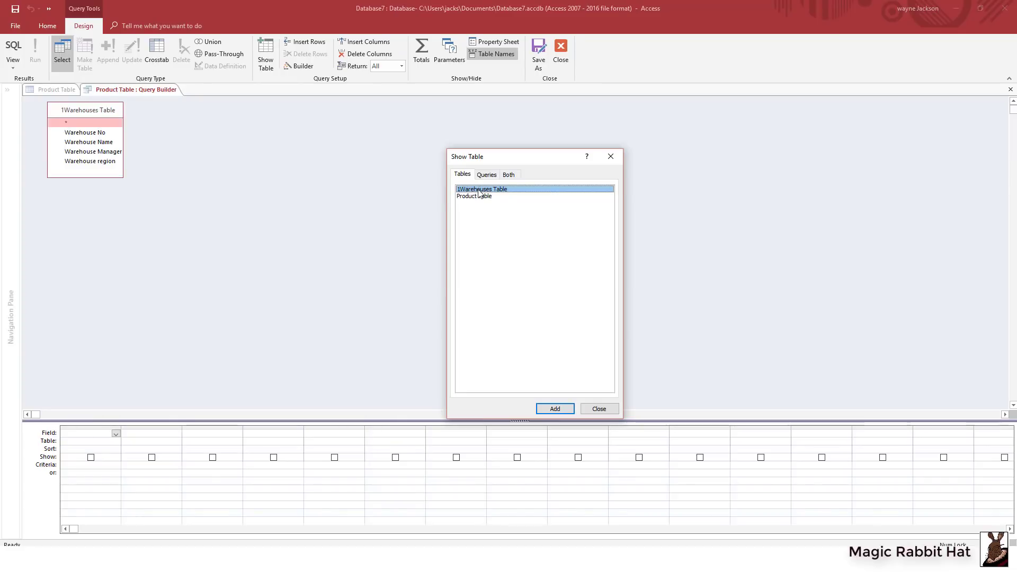
pyautogui.click(599, 409)
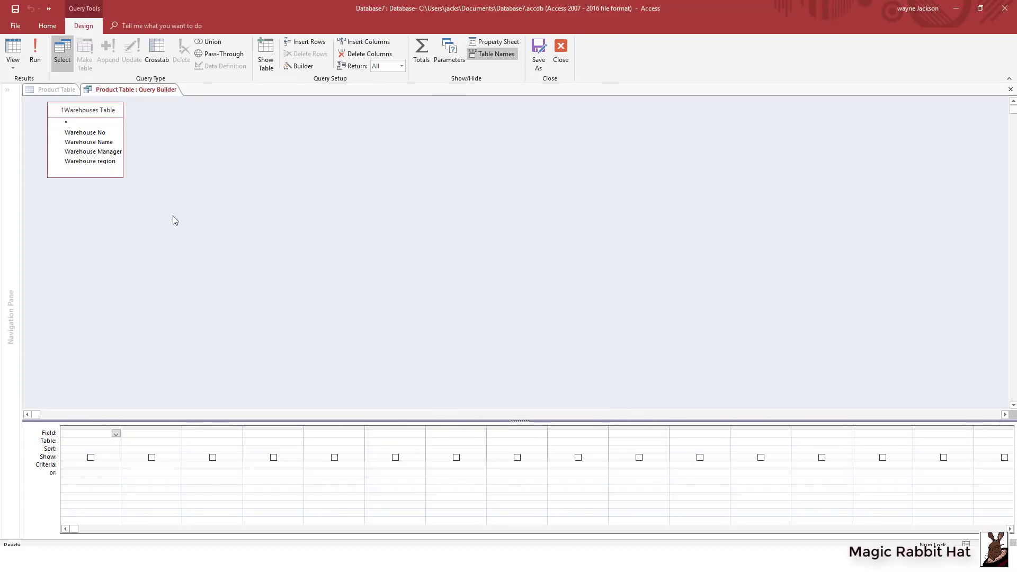
pyautogui.doubleClick(78, 143)
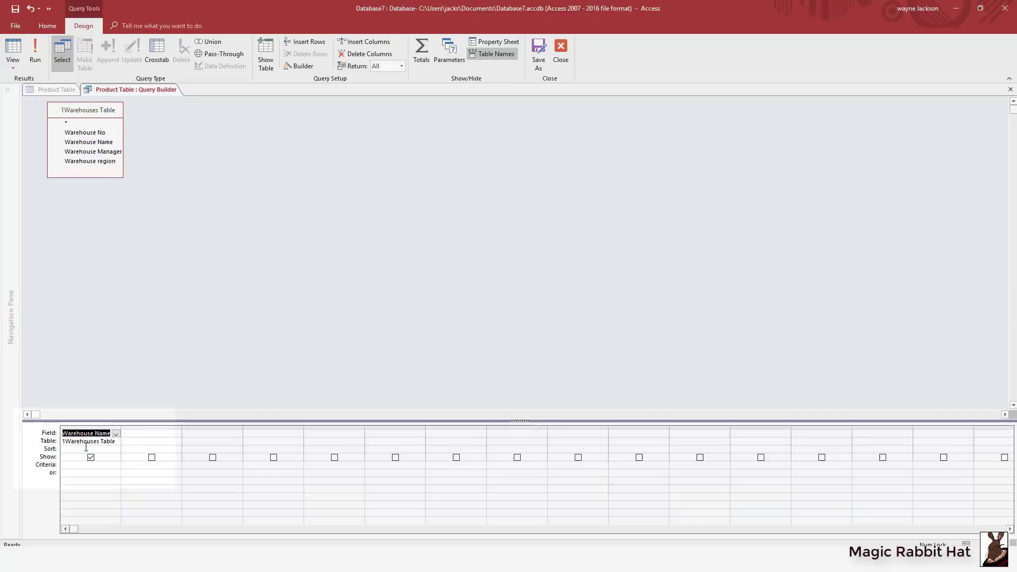
# - Set the Warehouse Name column's sort order to Ascending in the query grid
pyautogui.click(83, 450)
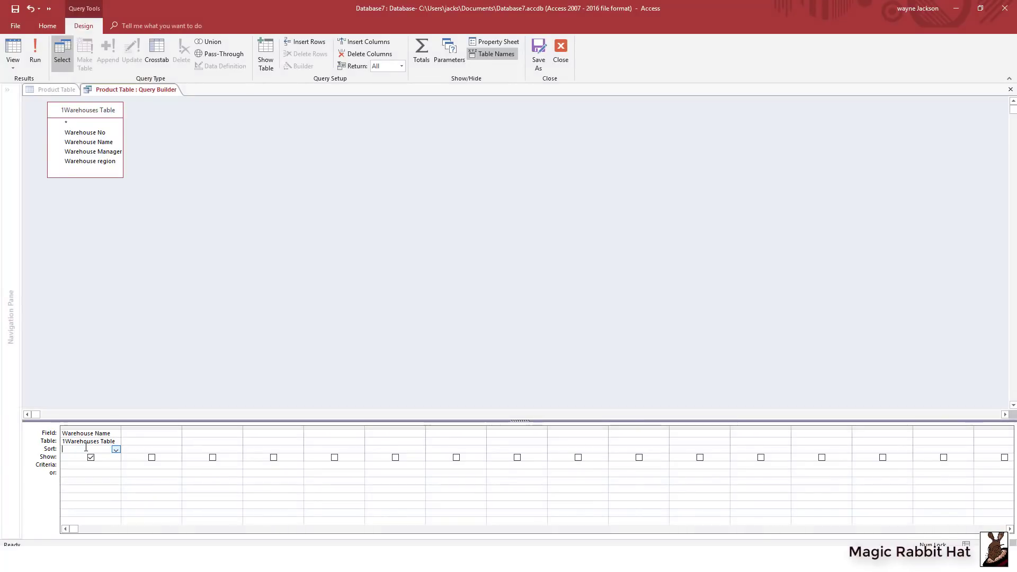
pyautogui.click(116, 450)
pyautogui.click(108, 458)
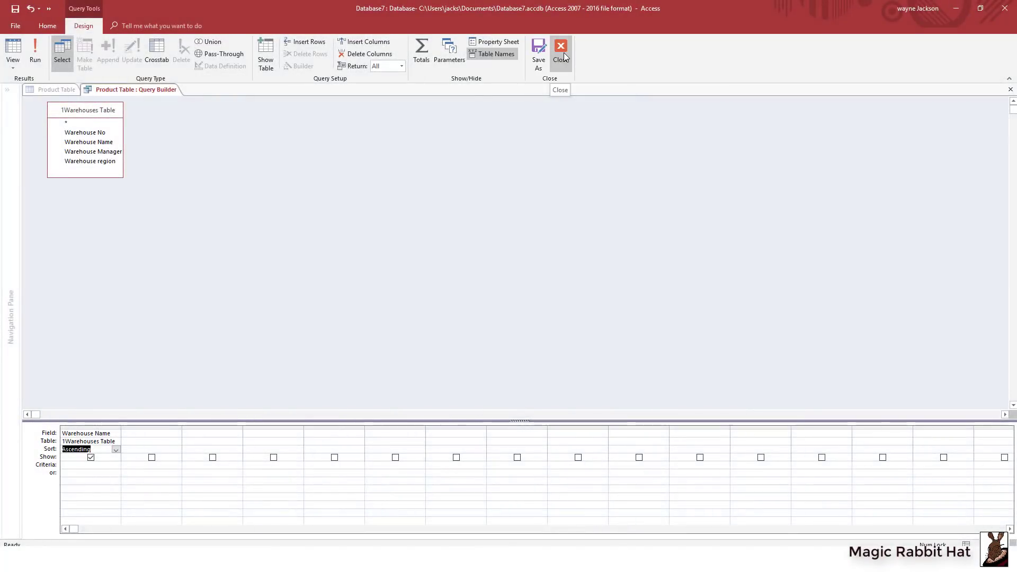
# - Close the Query Builder, saving its SQL statement into Warehouse name's Row Source
pyautogui.click(562, 52)
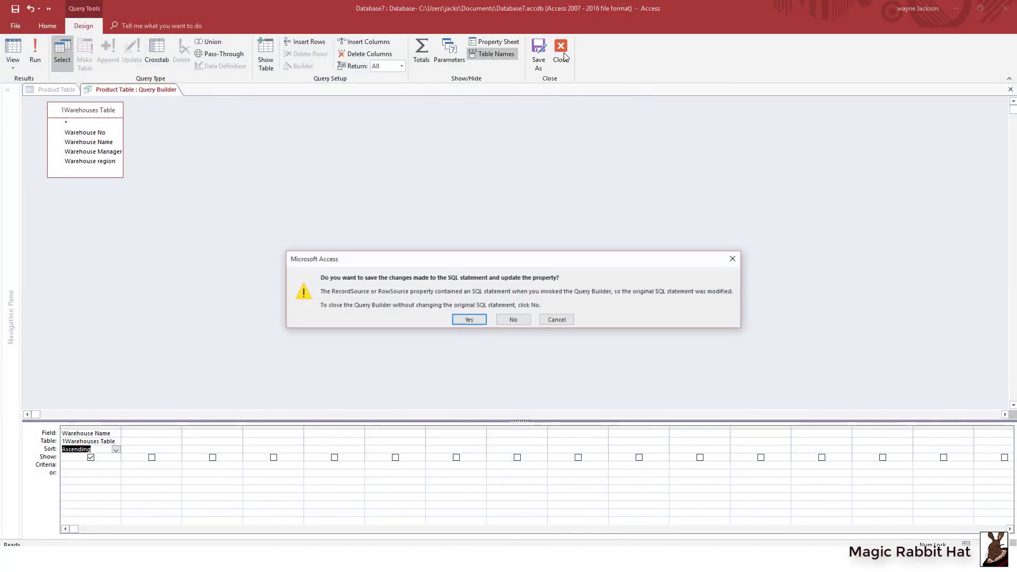
pyautogui.click(474, 319)
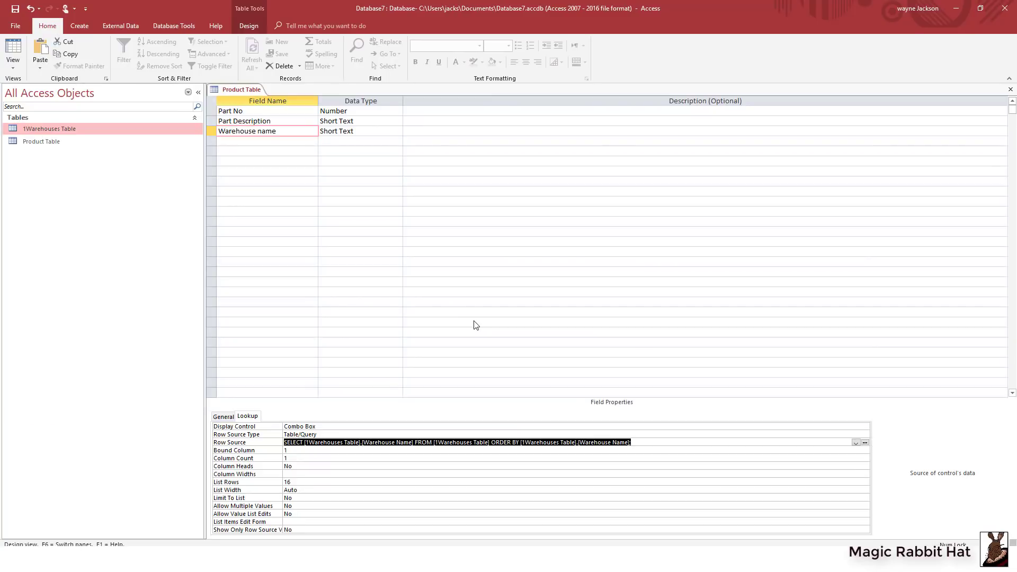
pyautogui.click(653, 442)
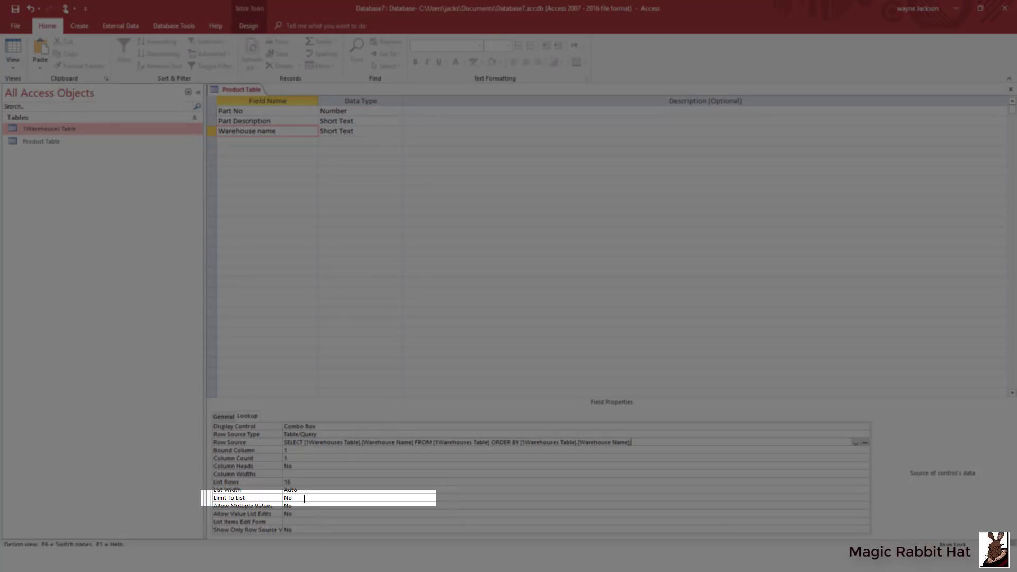
# - Set Warehouse name's Limit To List to Yes and save the Product Table design
pyautogui.click(304, 498)
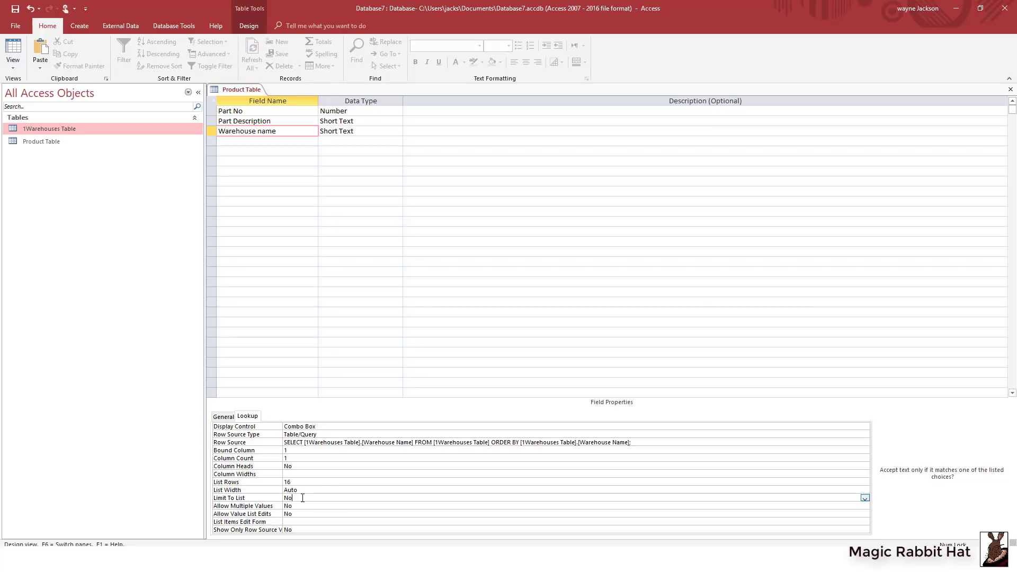
pyautogui.doubleClick(302, 498)
pyautogui.click(1010, 90)
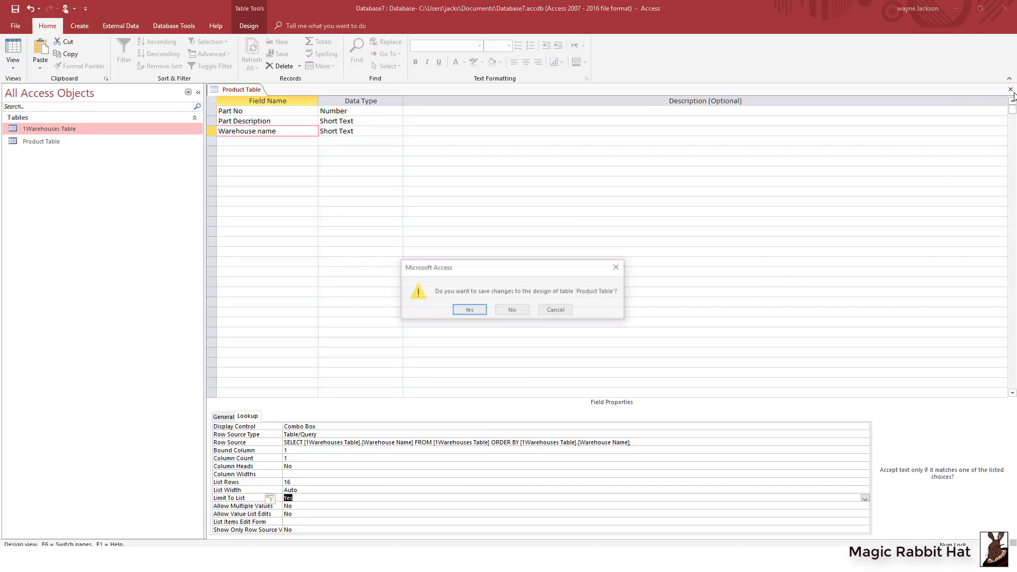
pyautogui.click(468, 311)
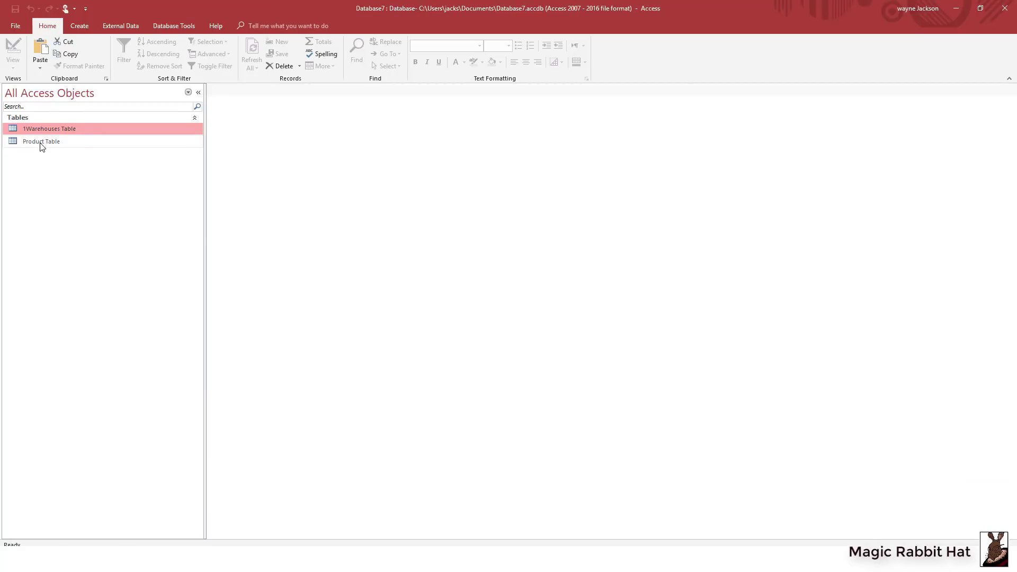
# - Open Product Table and set Mason Jar's warehouse to Bizmark from the list
pyautogui.doubleClick(42, 146)
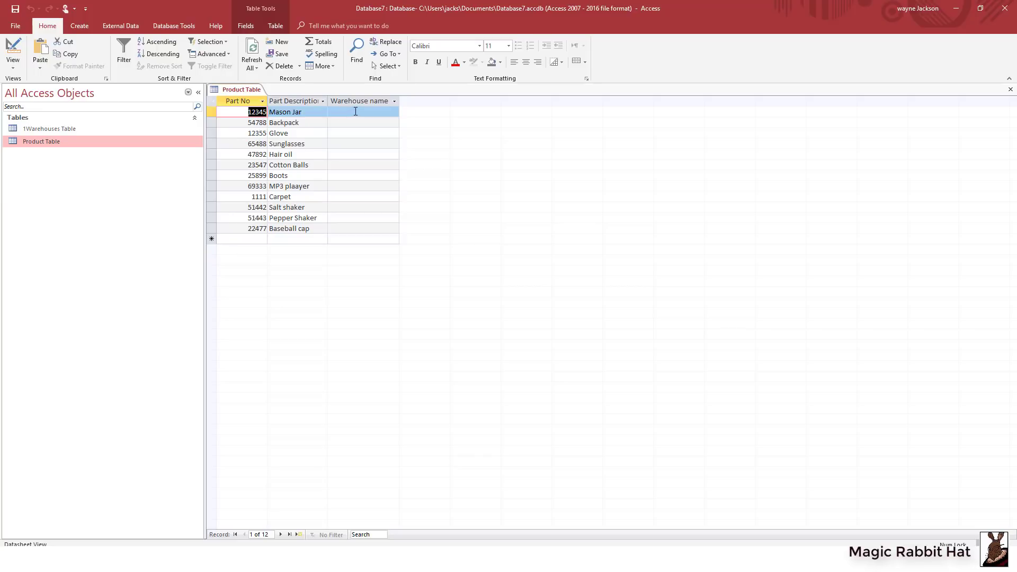
pyautogui.click(373, 110)
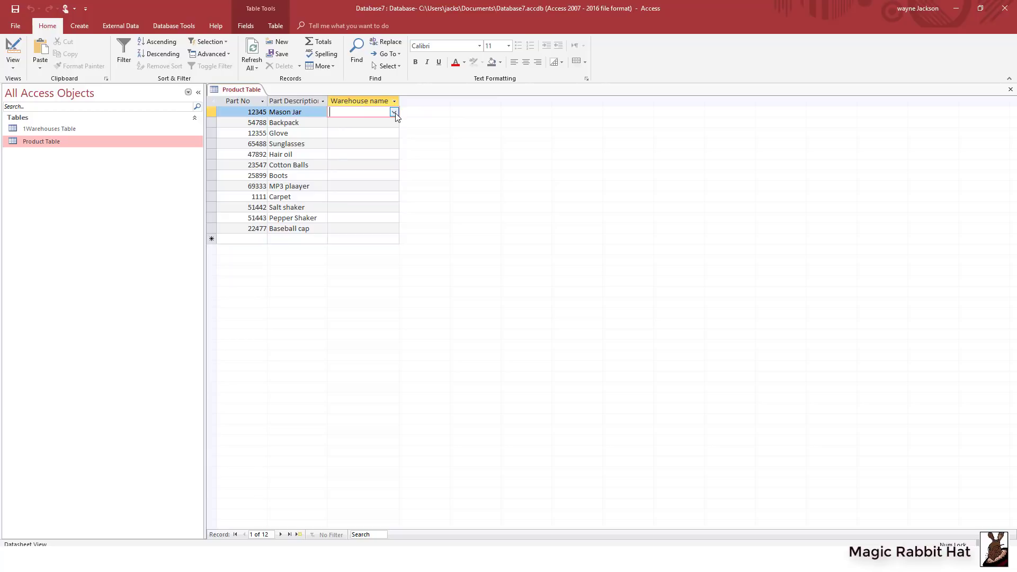
pyautogui.click(394, 112)
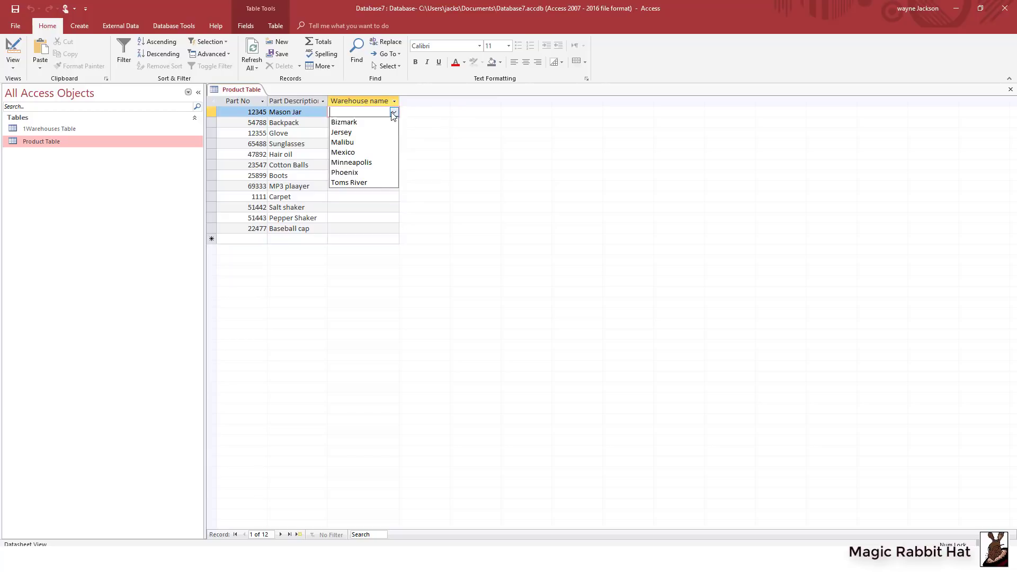
pyautogui.click(367, 123)
# - Set Backpack's warehouse to Toms River, then try saving a warehouse name not on the list
pyautogui.click(394, 122)
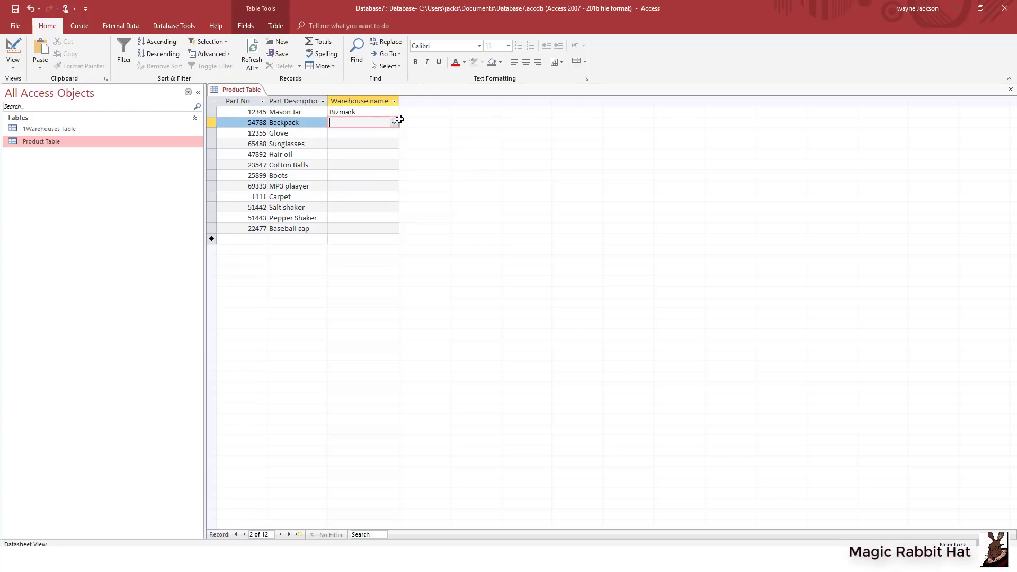
pyautogui.click(394, 123)
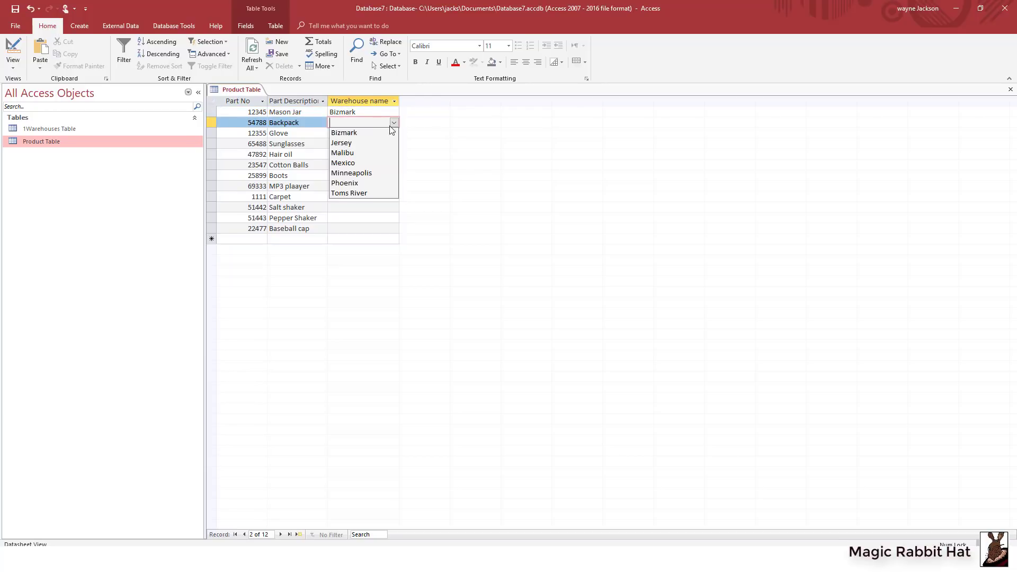
pyautogui.click(347, 195)
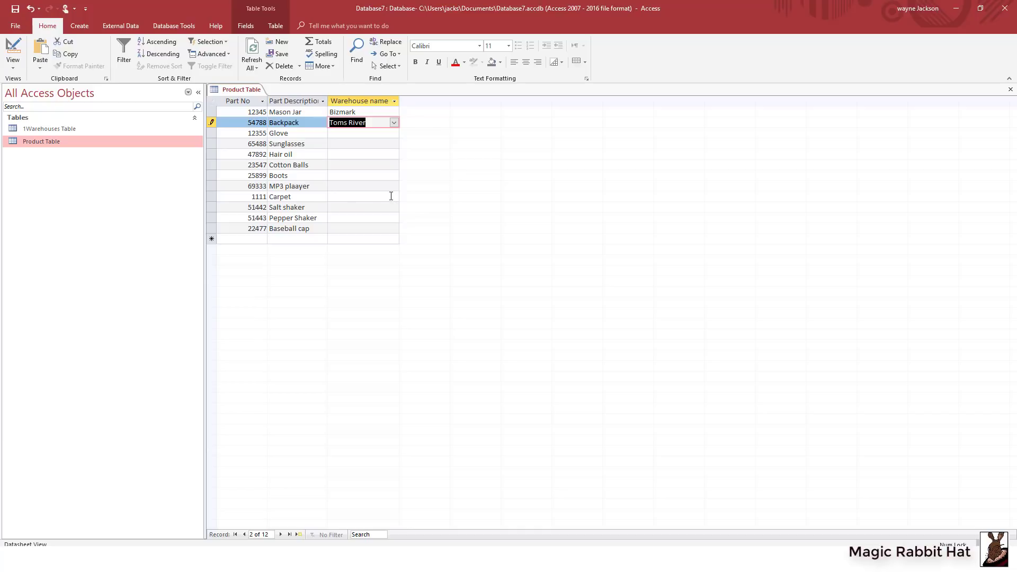
pyautogui.click(382, 122)
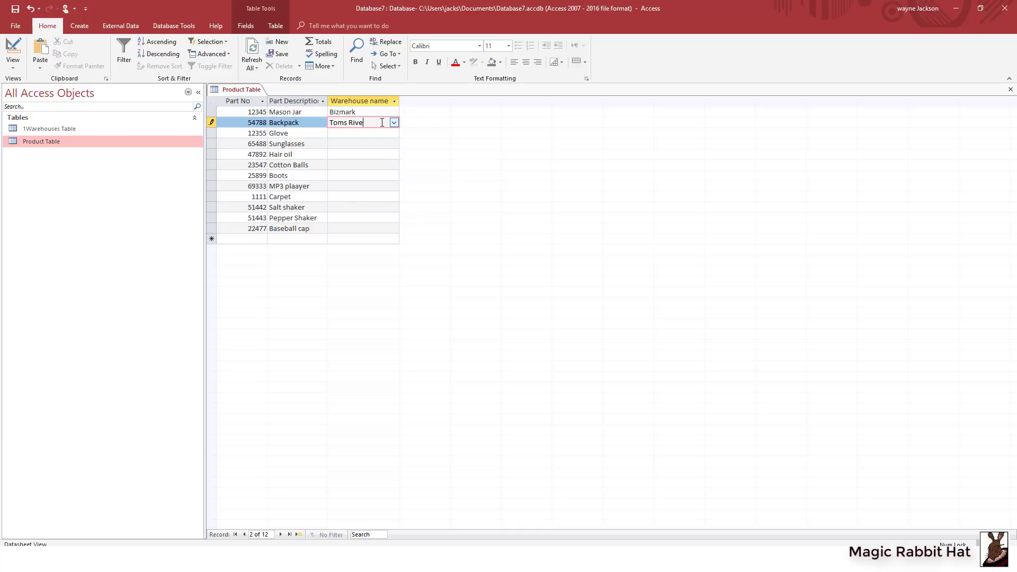
pyautogui.press('Return')
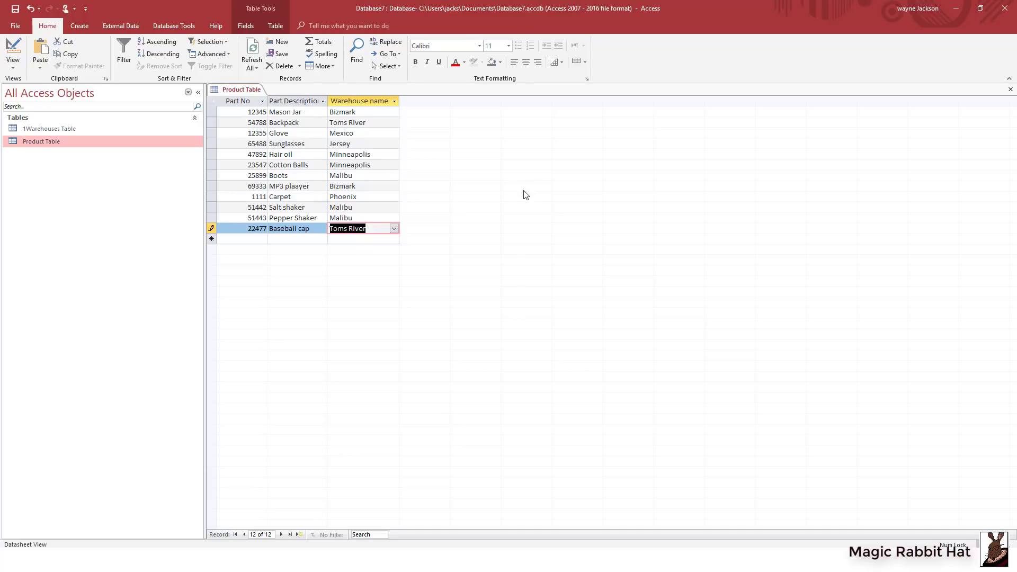
# - Close Product Table and start a Query Design containing Product Table and 1Warehouses Table
pyautogui.click(1010, 89)
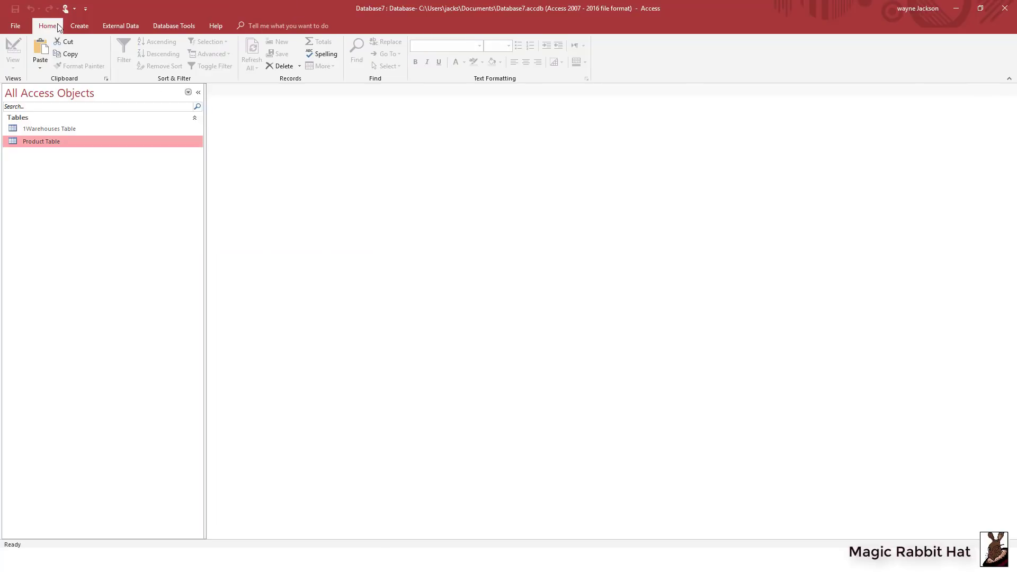
pyautogui.click(79, 26)
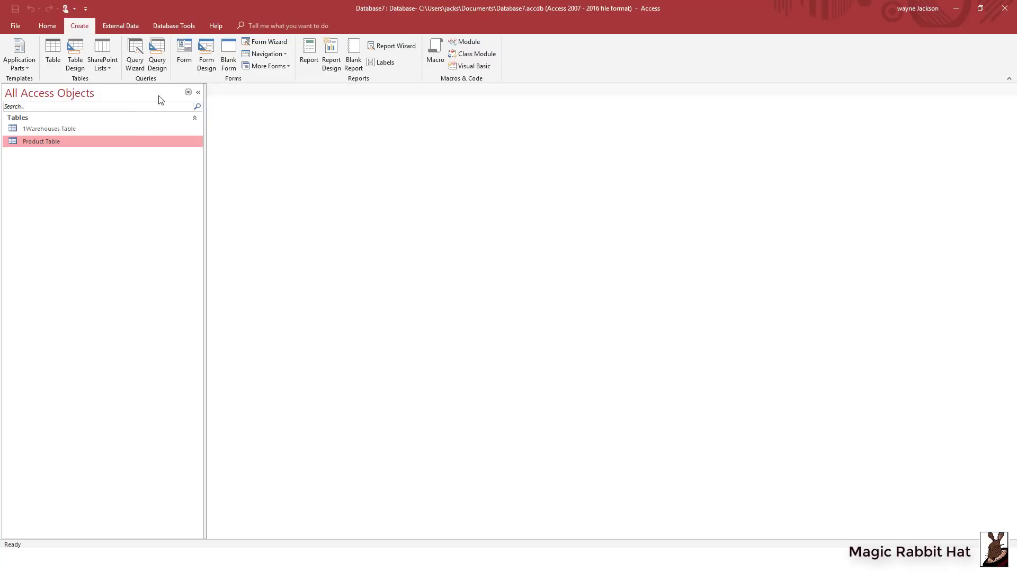
pyautogui.click(158, 50)
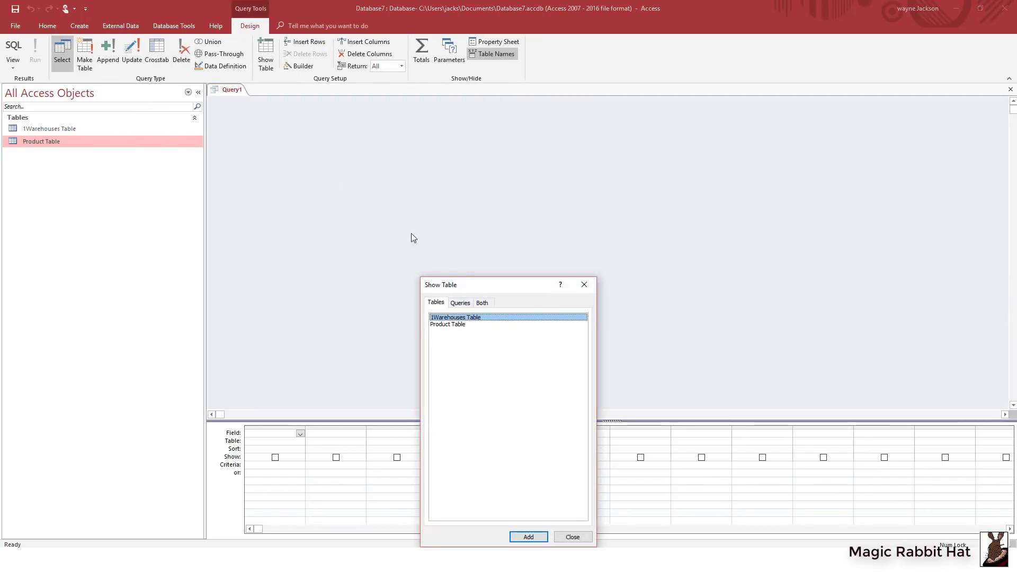
pyautogui.moveTo(488, 285); pyautogui.dragTo(488, 140)
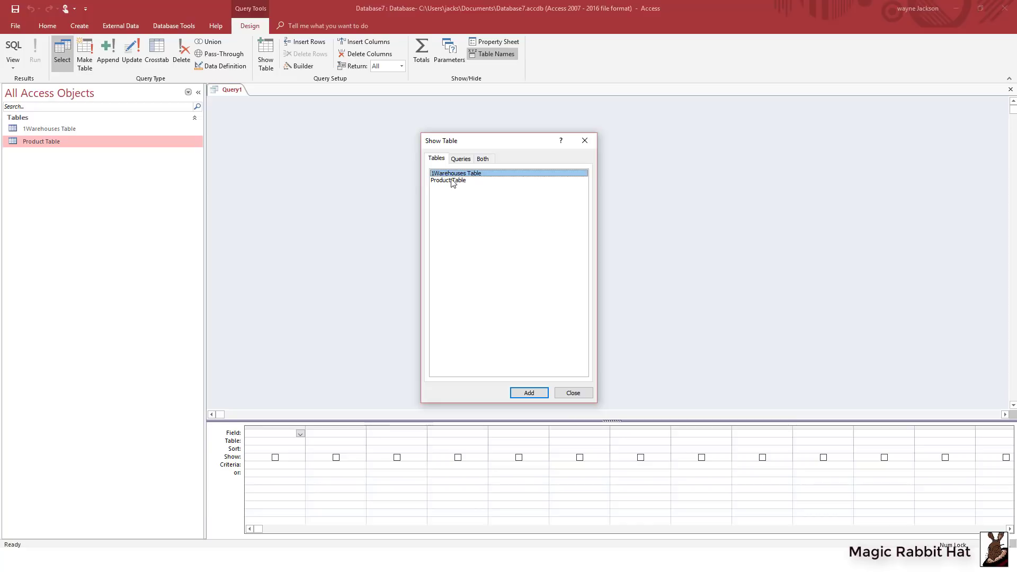
pyautogui.doubleClick(451, 181)
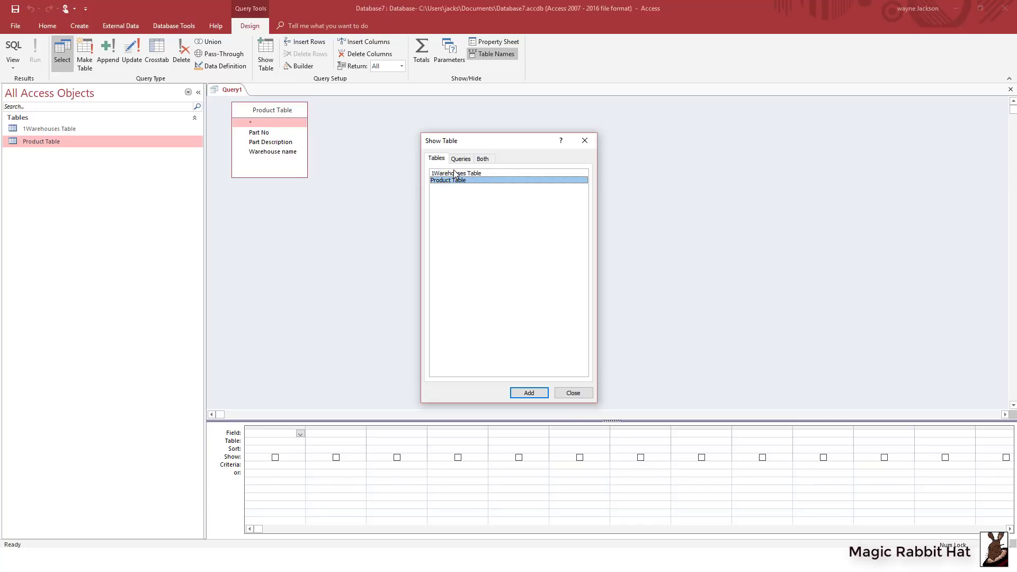
pyautogui.doubleClick(455, 173)
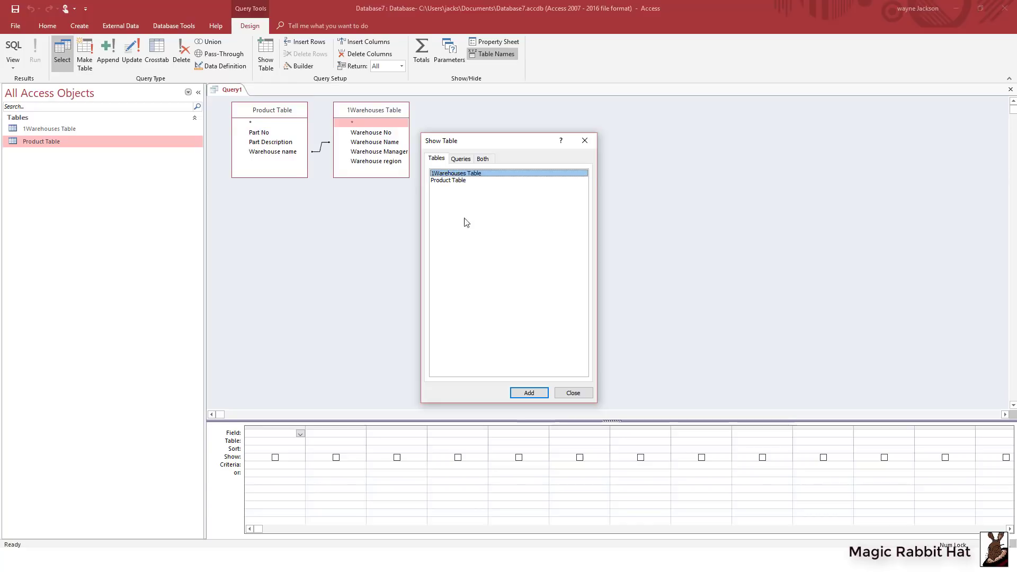
pyautogui.click(575, 394)
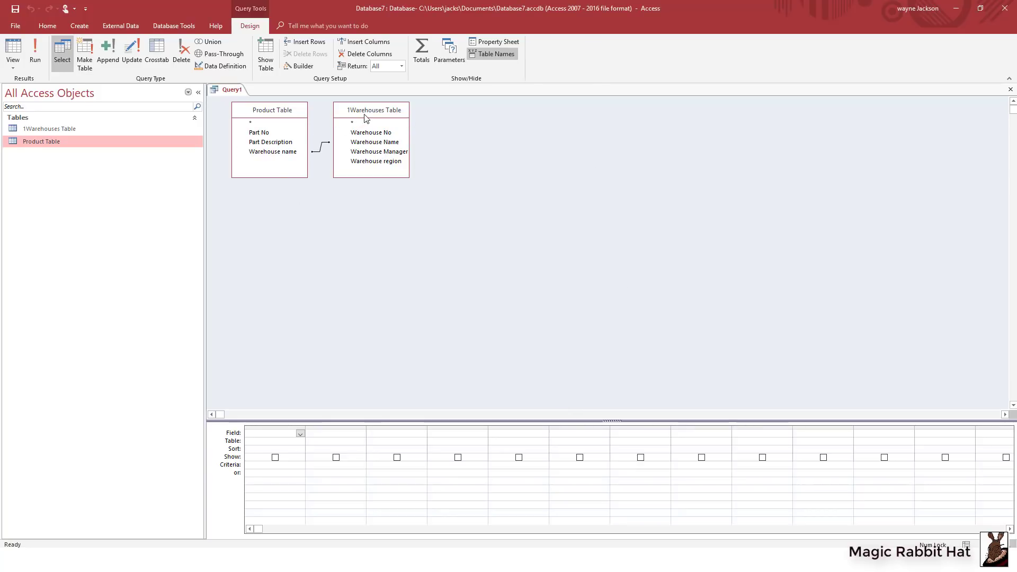
# - Add Part No, Part Description and Warehouse Name to the query grid
pyautogui.moveTo(365, 112); pyautogui.dragTo(512, 139)
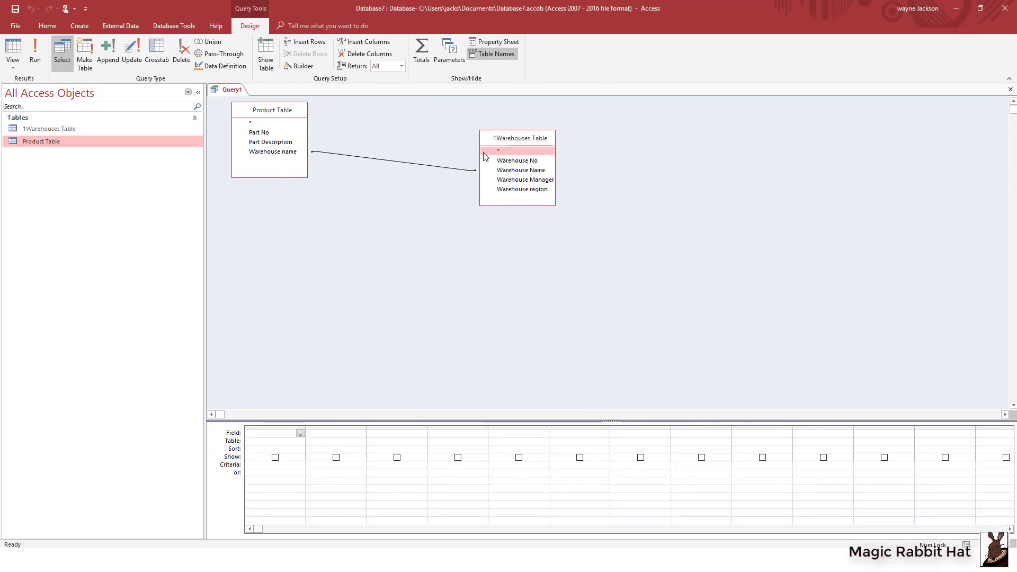
pyautogui.doubleClick(259, 133)
pyautogui.doubleClick(271, 142)
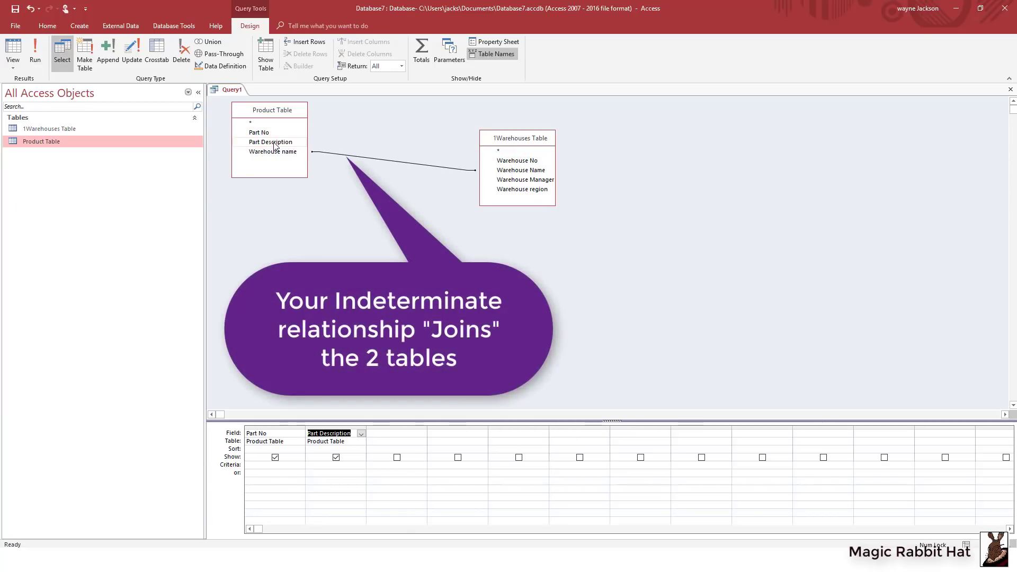
pyautogui.doubleClick(520, 171)
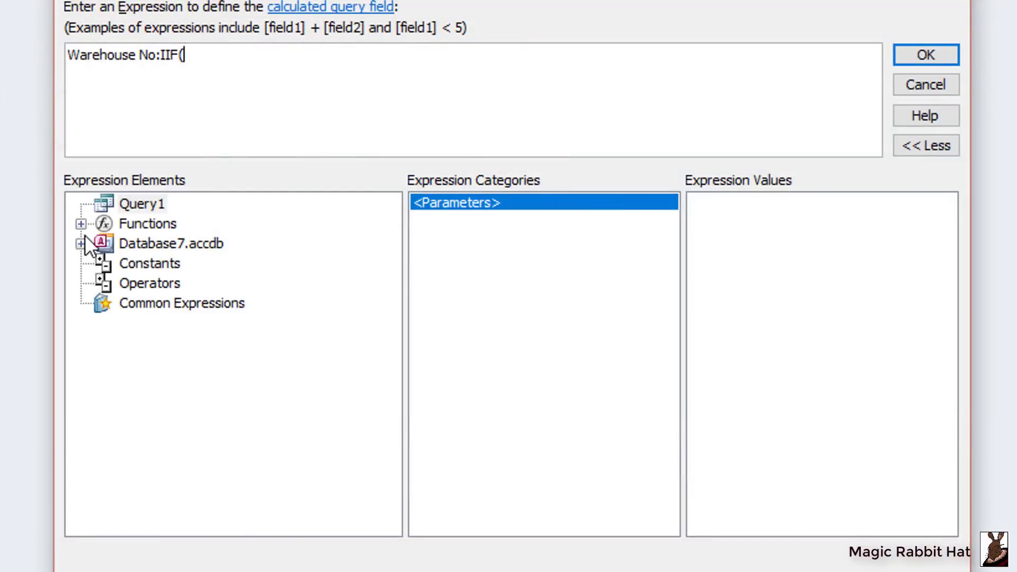
pyautogui.click(81, 243)
pyautogui.click(104, 263)
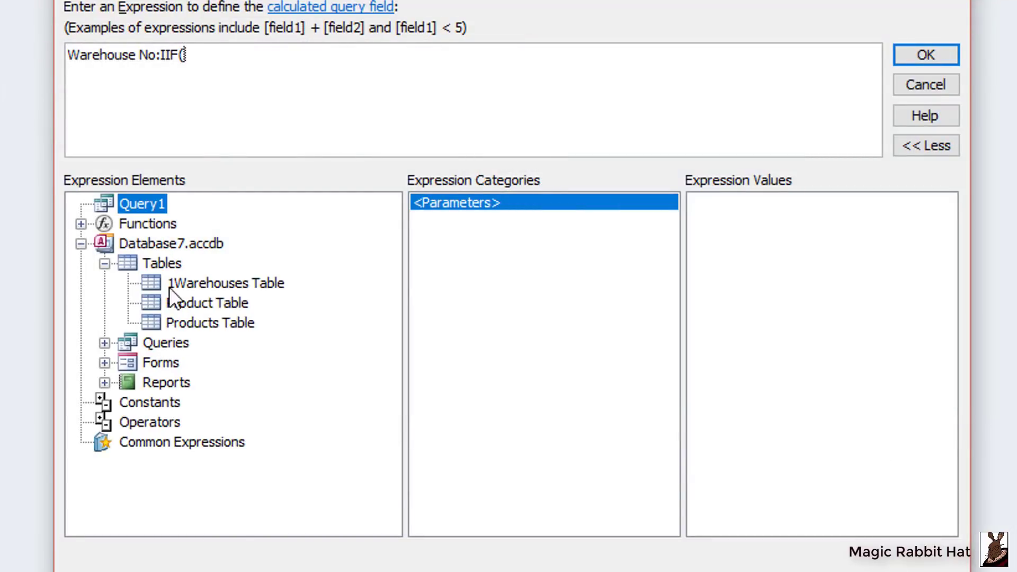
pyautogui.click(200, 322)
pyautogui.doubleClick(464, 233)
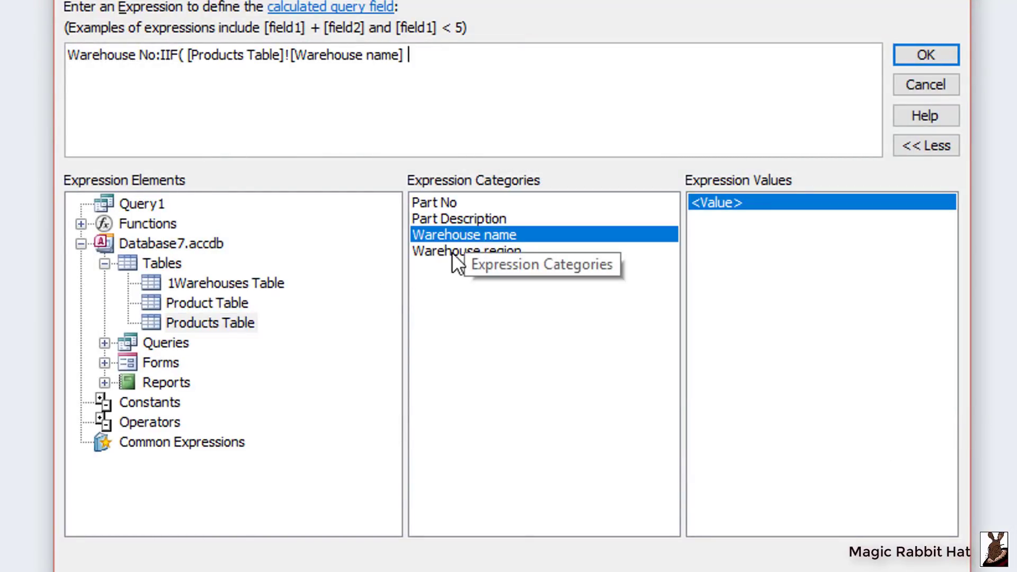
pyautogui.write('="Toms')
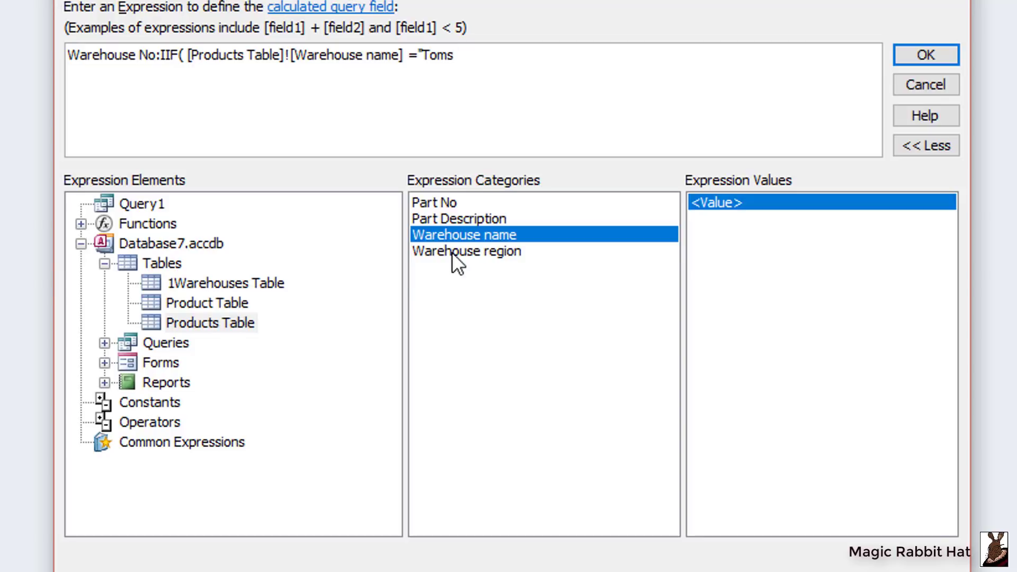
pyautogui.write(' River",1,')
pyautogui.write('IIF')
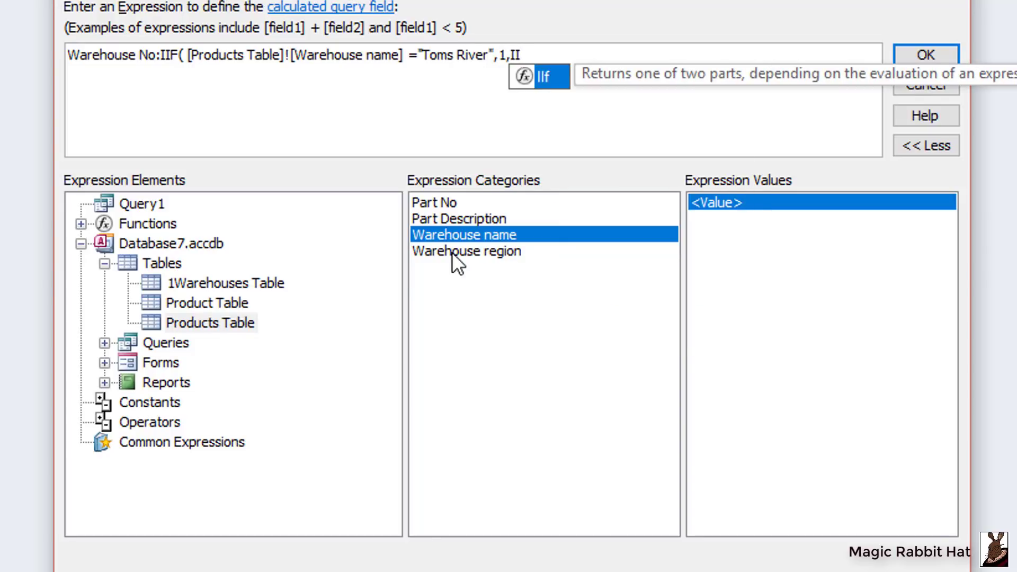
pyautogui.write('(')
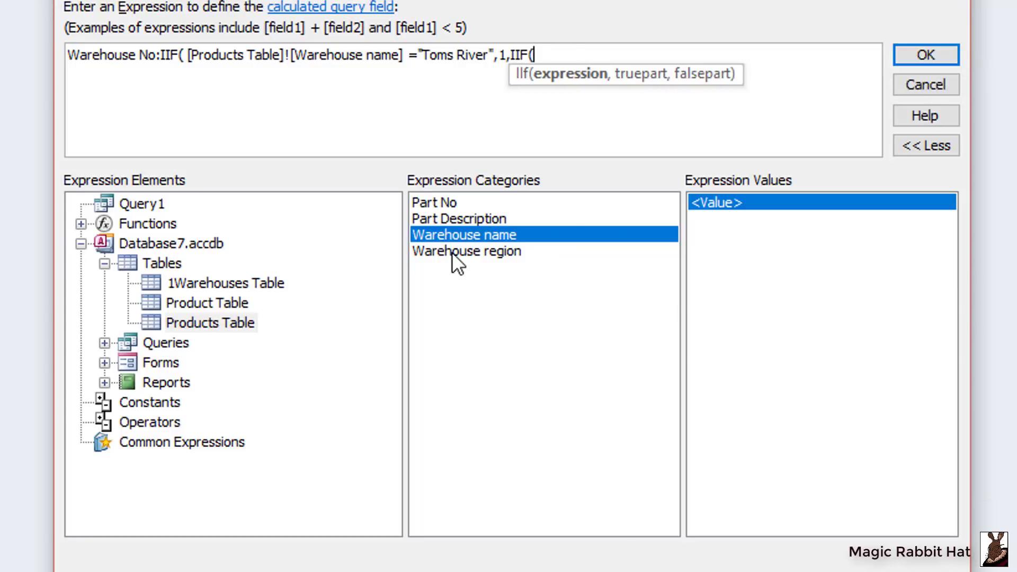
pyautogui.doubleClick(440, 234)
pyautogui.write('=')
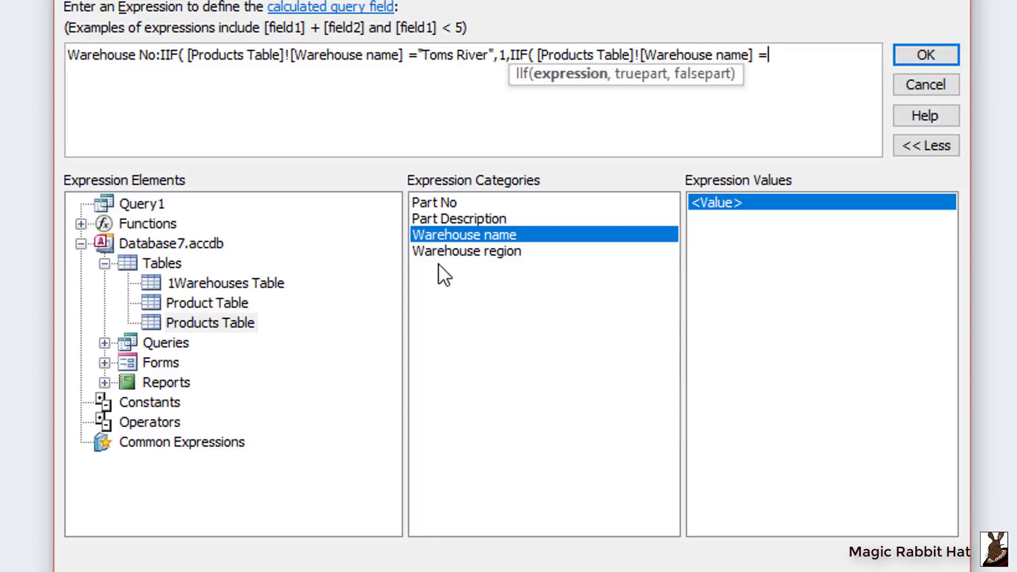
pyautogui.write('"Malibu",')
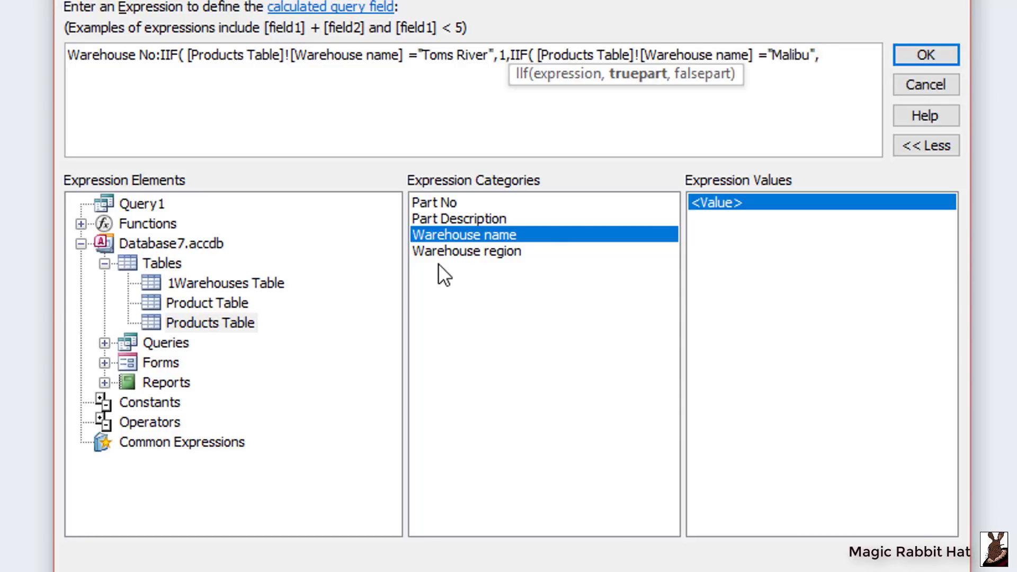
pyautogui.write('2,IIf(')
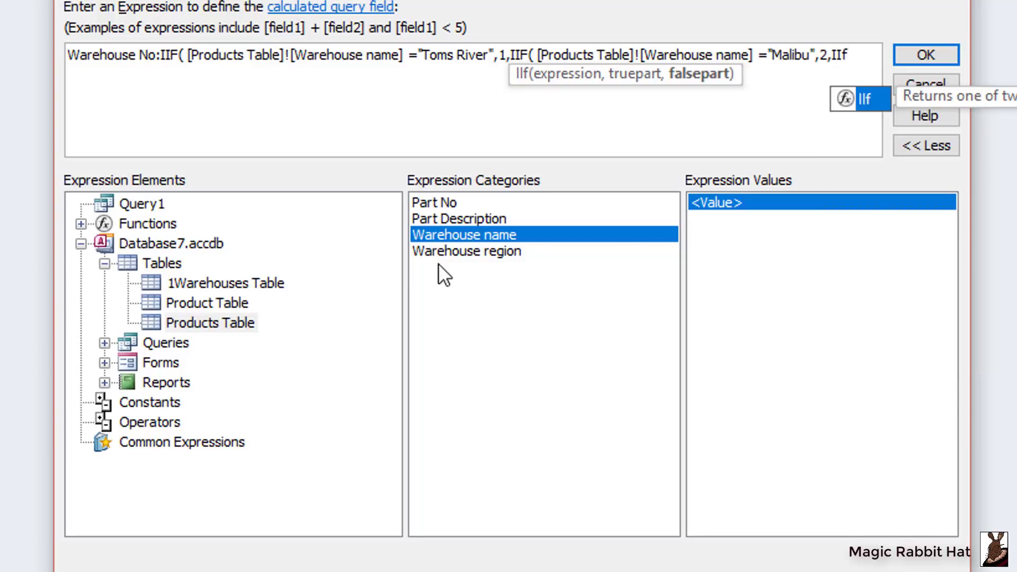
pyautogui.doubleClick(455, 234)
pyautogui.write('=')
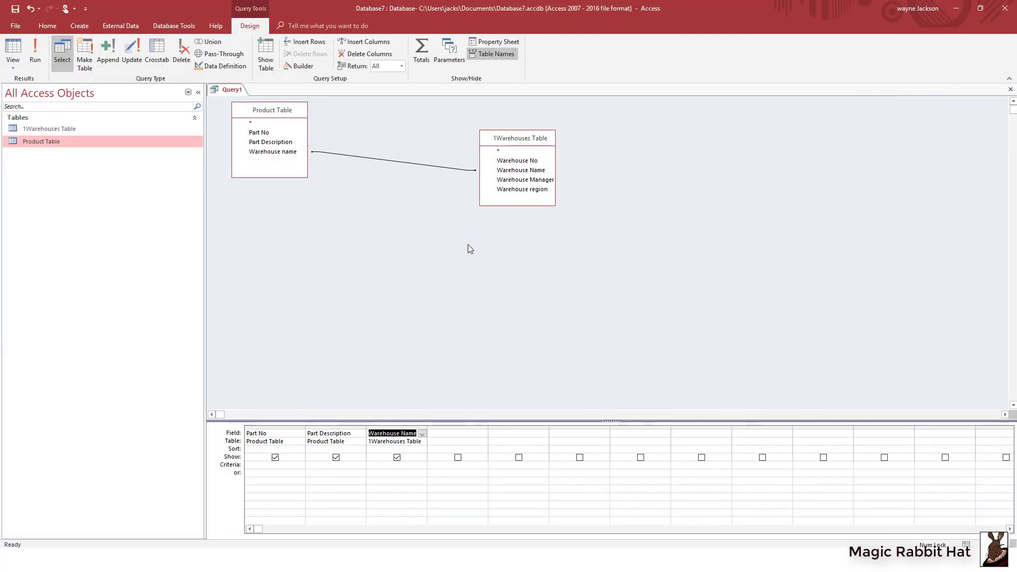
# - Add Warehouse No, Warehouse region and Warehouse Manager from 1Warehouses Table to the query grid
pyautogui.doubleClick(518, 160)
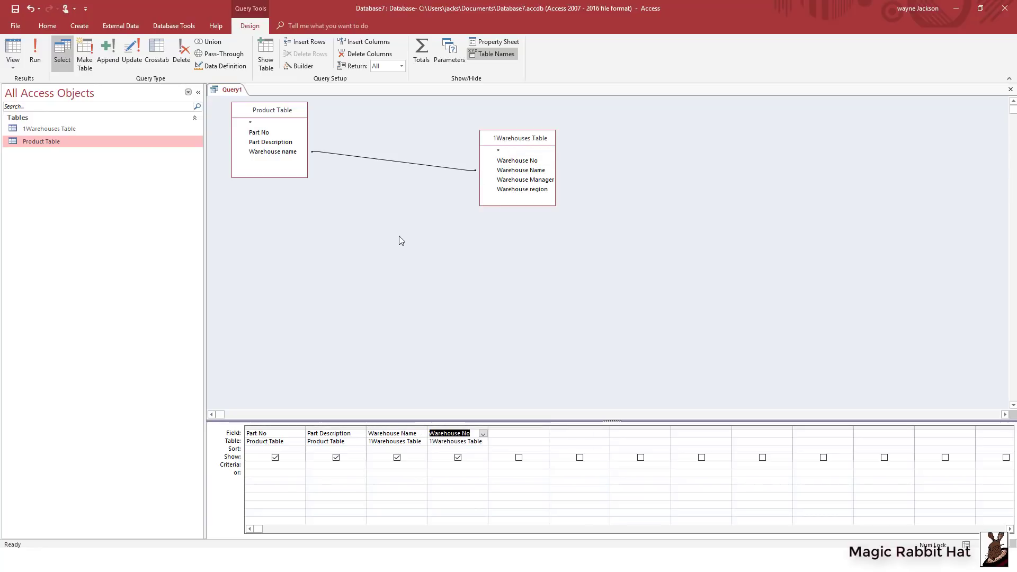
pyautogui.doubleClick(517, 189)
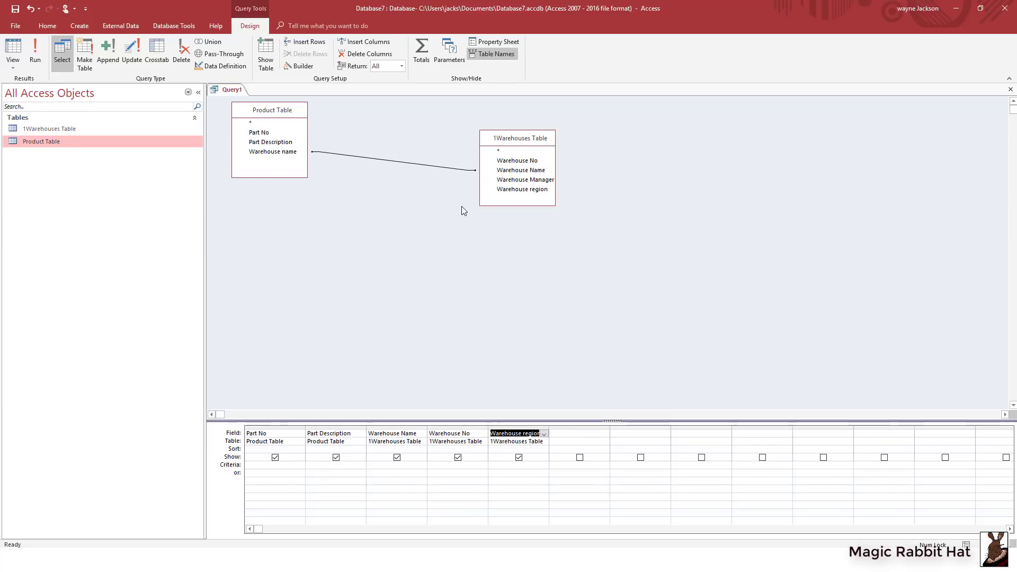
pyautogui.doubleClick(534, 180)
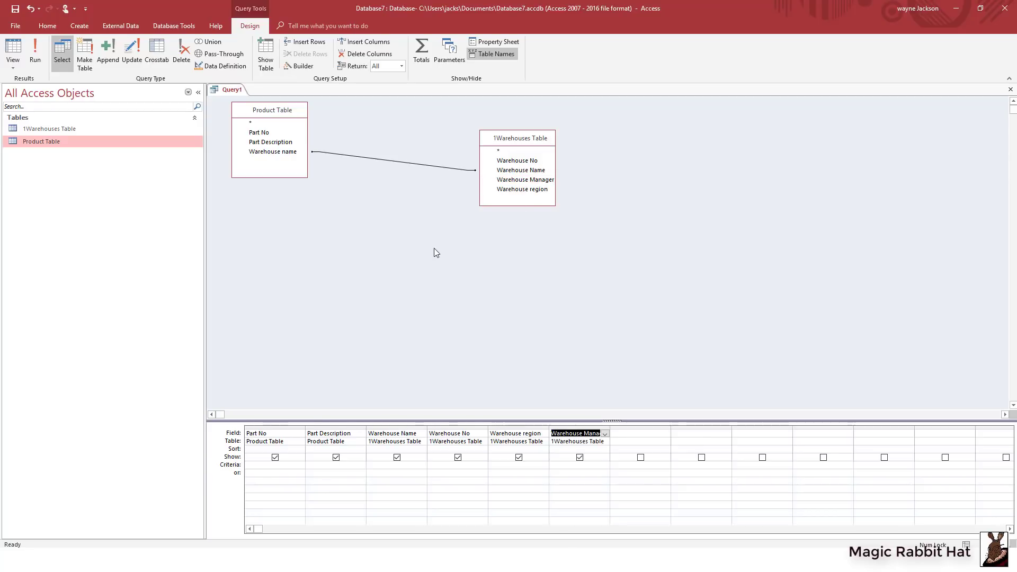
# - Run Query1 to list all 12 parts with warehouse name, number, region and manager
pyautogui.click(35, 53)
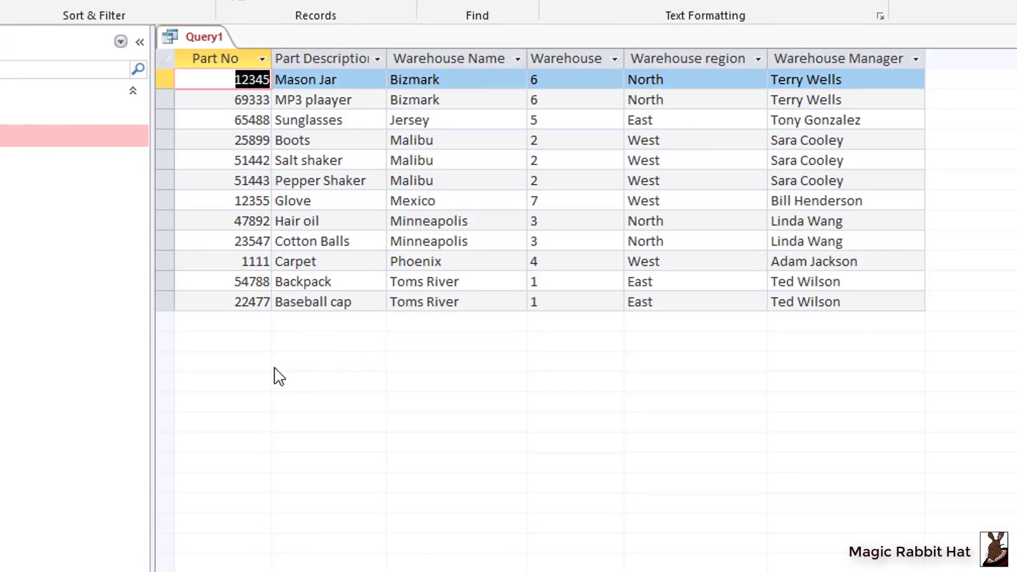